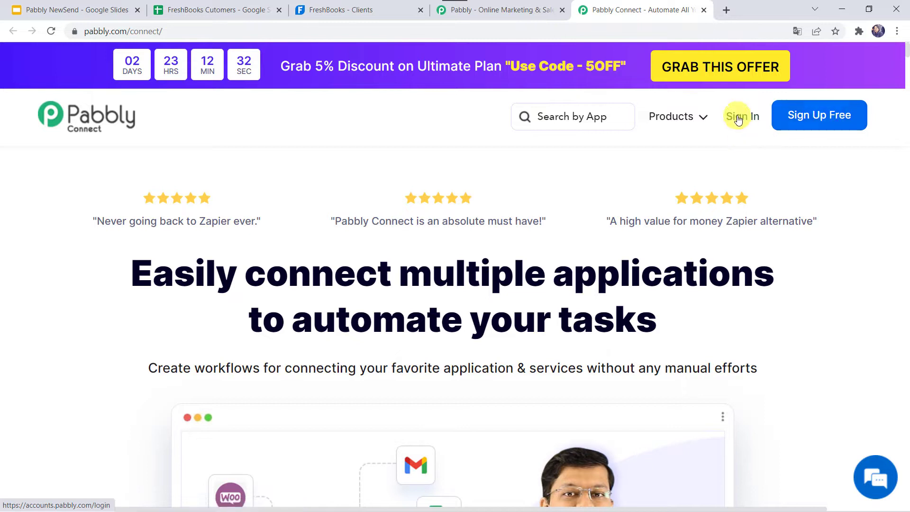
# - Sign in to the Pabbly account and open Pabbly Connect from the list of apps
pyautogui.click(741, 119)
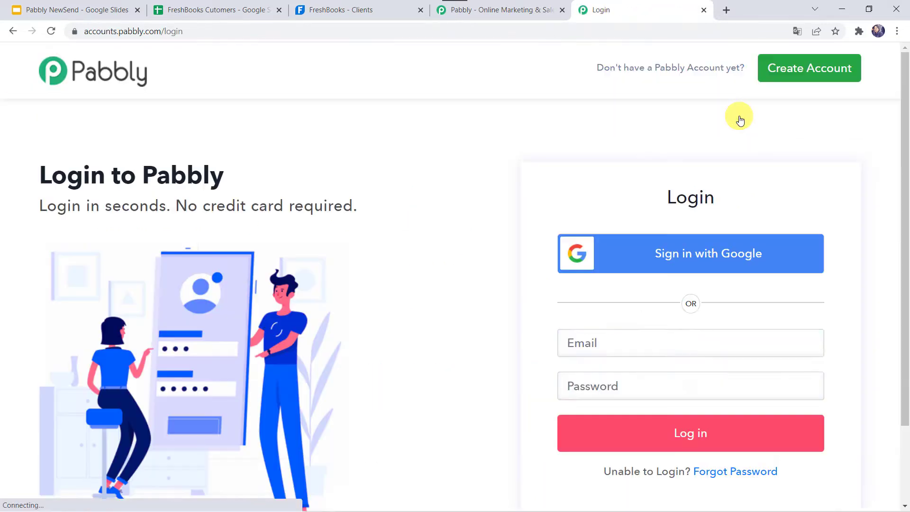
pyautogui.click(677, 440)
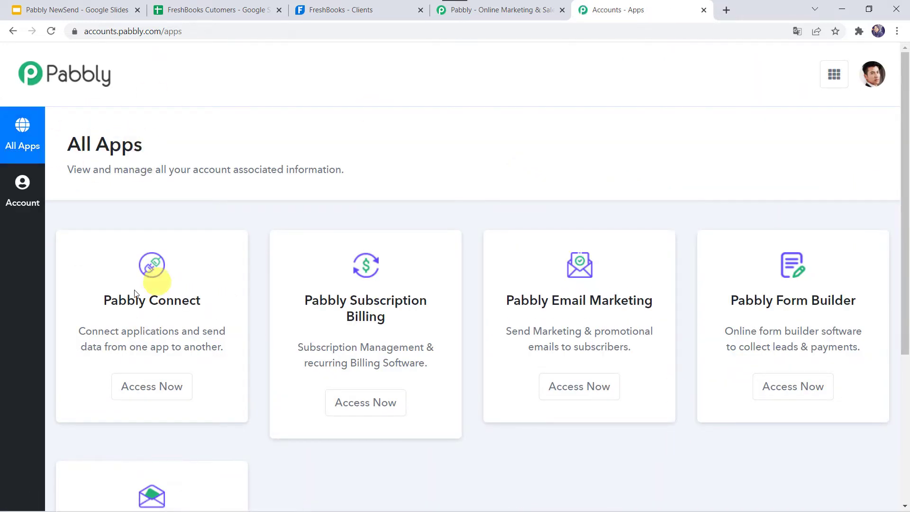
pyautogui.click(160, 387)
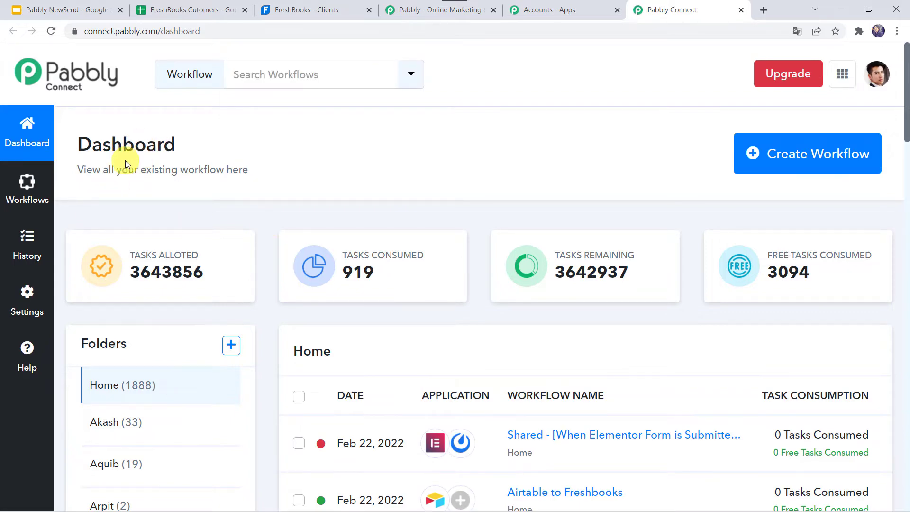
# - Create a new workflow named "Google Sheets FreshBooks Integration"
pyautogui.scroll(-6, 493, 491)
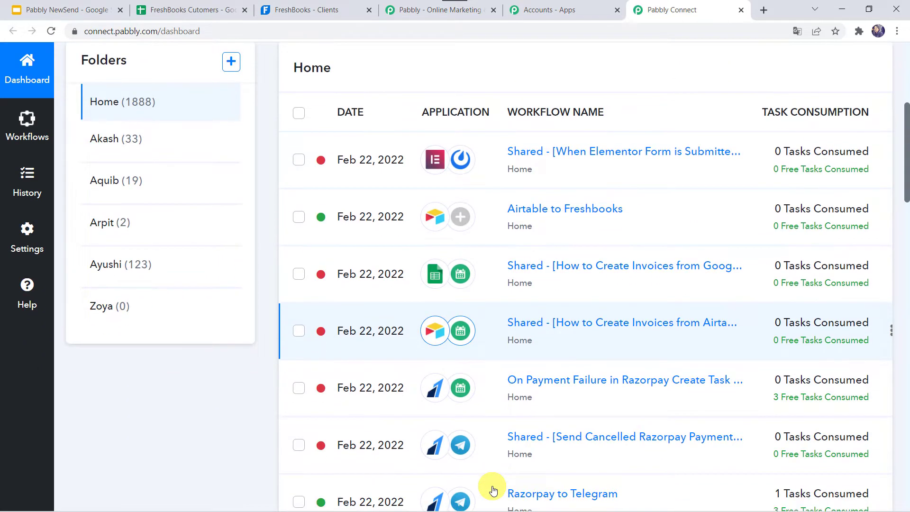
pyautogui.scroll(6, 493, 491)
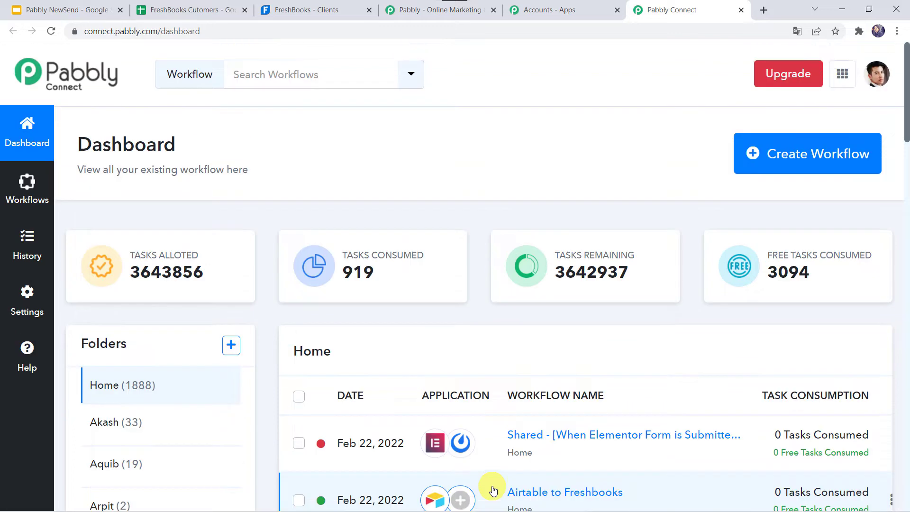
pyautogui.click(778, 157)
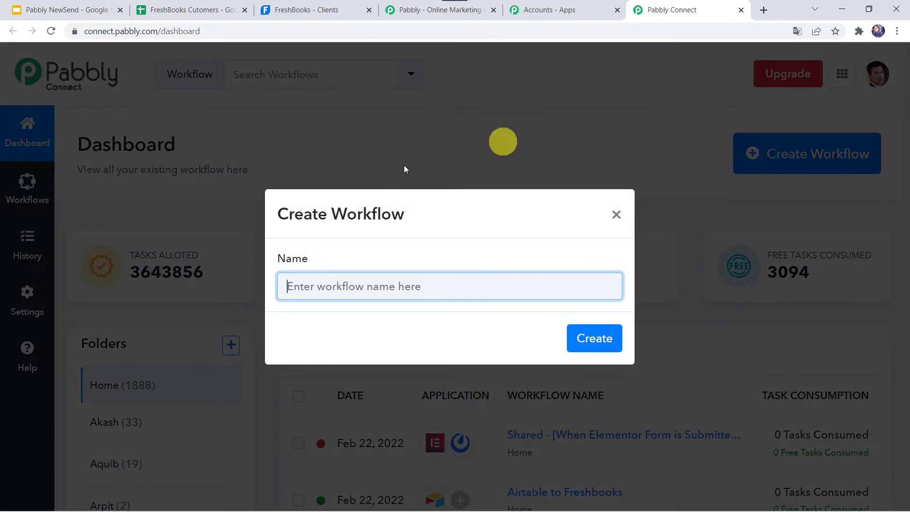
pyautogui.click(310, 290)
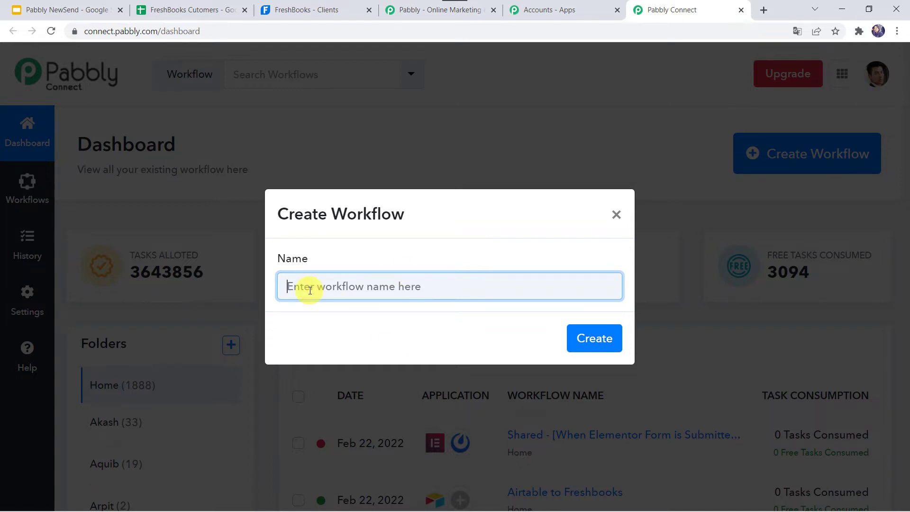
pyautogui.write('Google Sheets FreshBooks Integration')
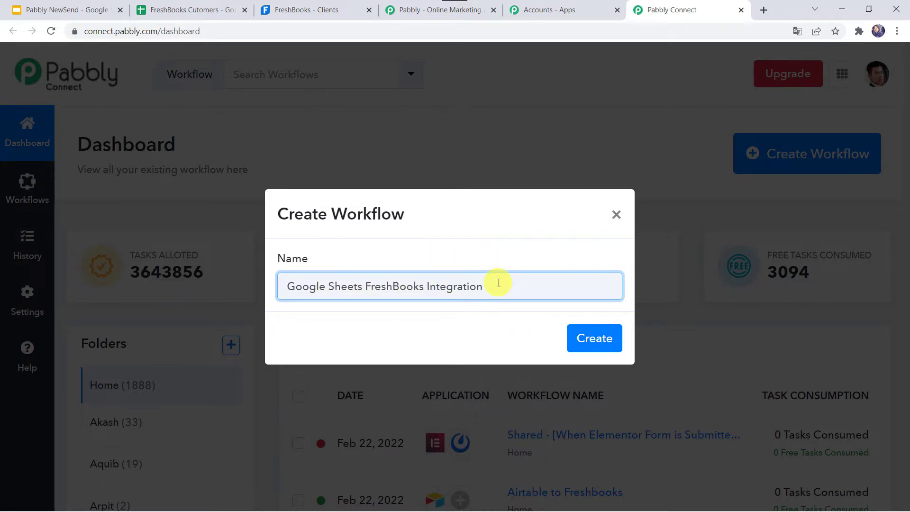
pyautogui.click(595, 342)
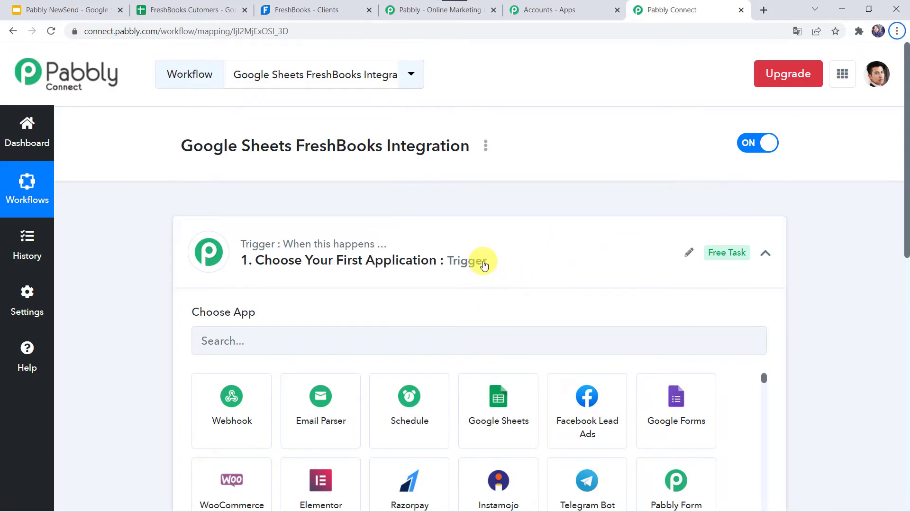
# - Set the workflow's trigger app to Google Sheets with the event New or Updated Spreadsheet Row
pyautogui.click(484, 265)
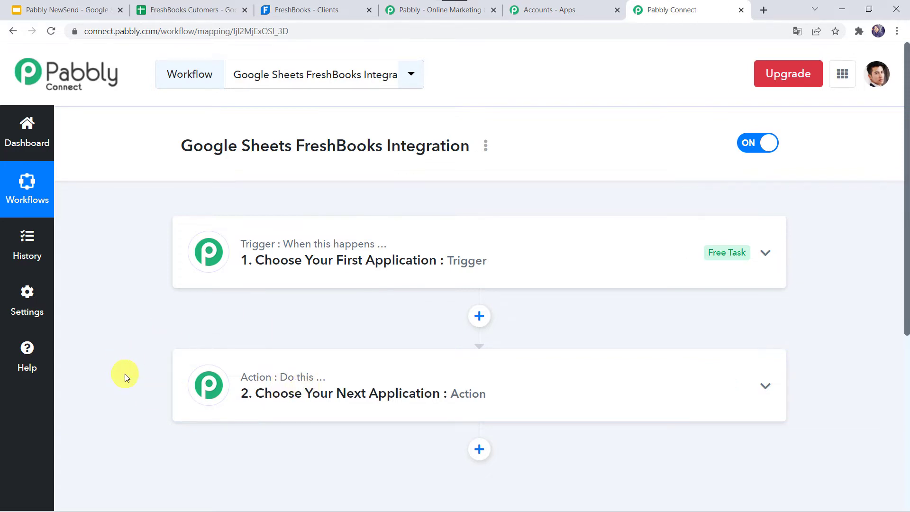
pyautogui.click(449, 277)
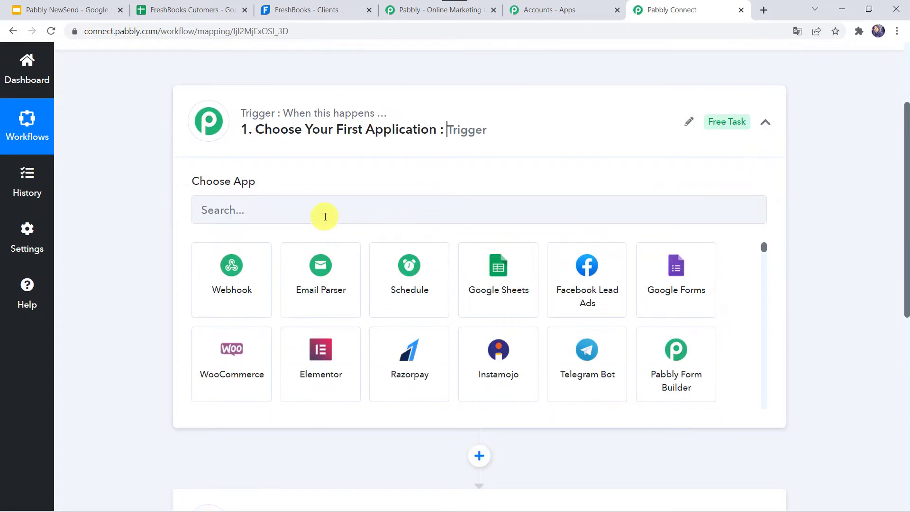
pyautogui.click(325, 216)
pyautogui.write('Goo')
pyautogui.click(225, 271)
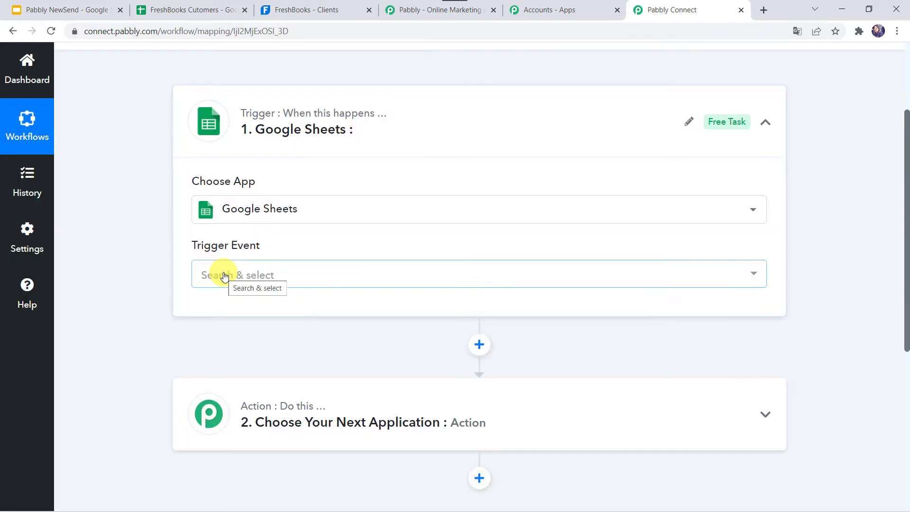
pyautogui.click(224, 275)
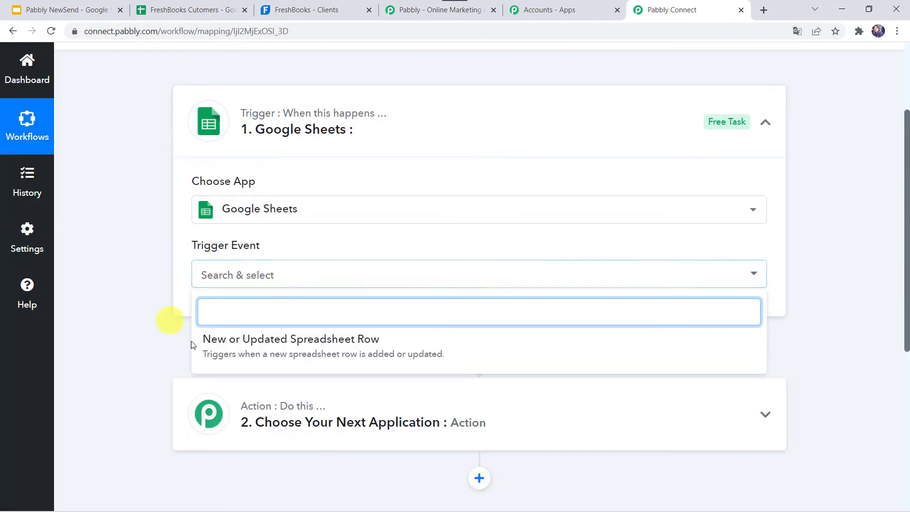
pyautogui.click(358, 347)
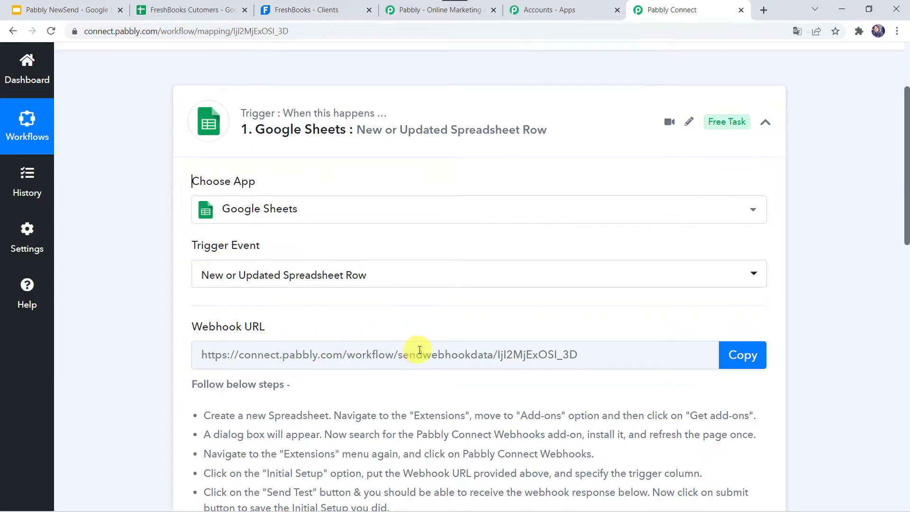
# - Switch to the FreshBooks Cutomers spreadsheet in Google Sheets and look up the Pabbly Connect Webhooks add-on in the Google Workspace Marketplace
pyautogui.scroll(-3, 417, 354)
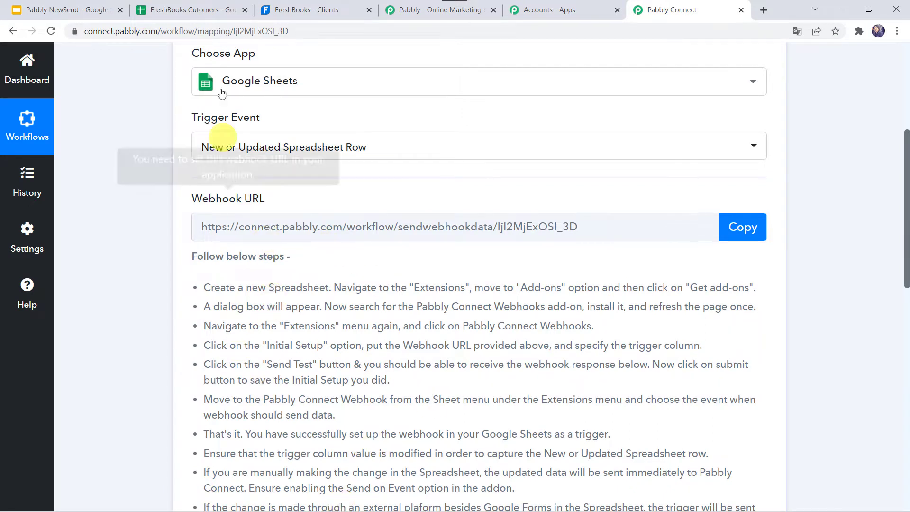
pyautogui.click(222, 7)
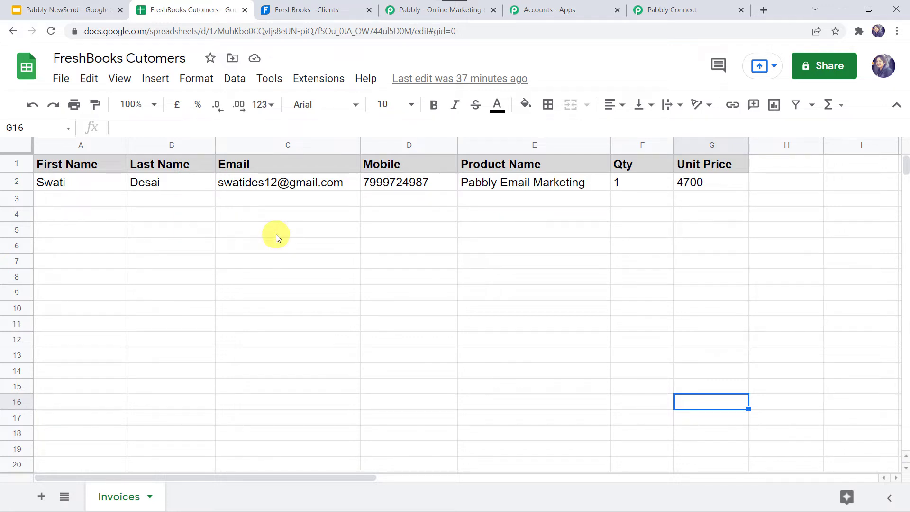
pyautogui.click(325, 78)
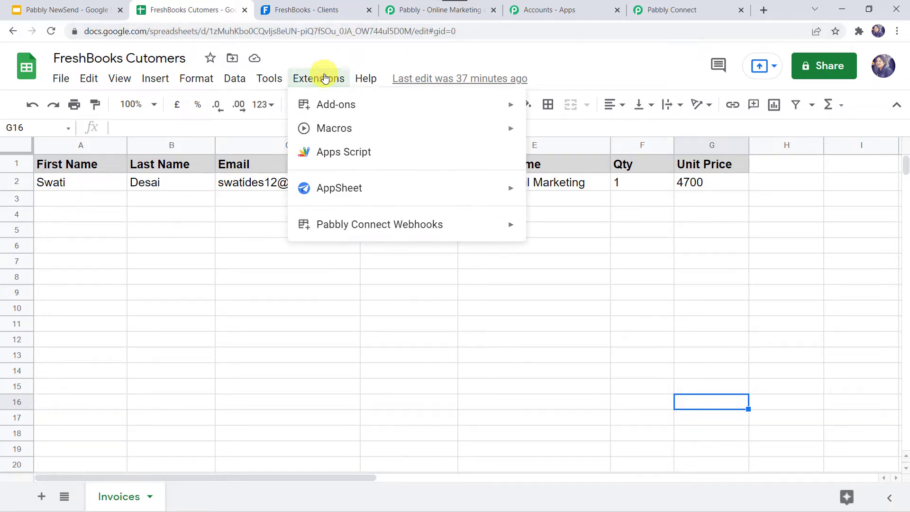
pyautogui.moveTo(349, 102)
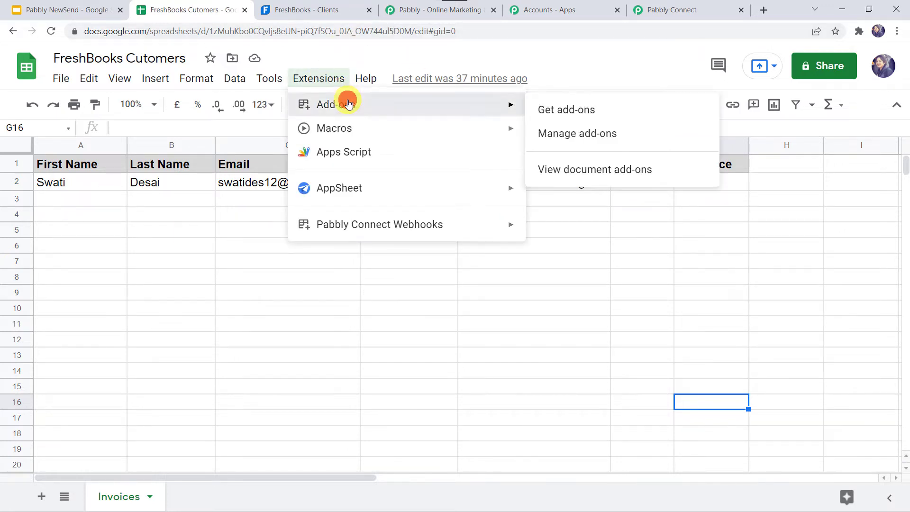
pyautogui.click(572, 110)
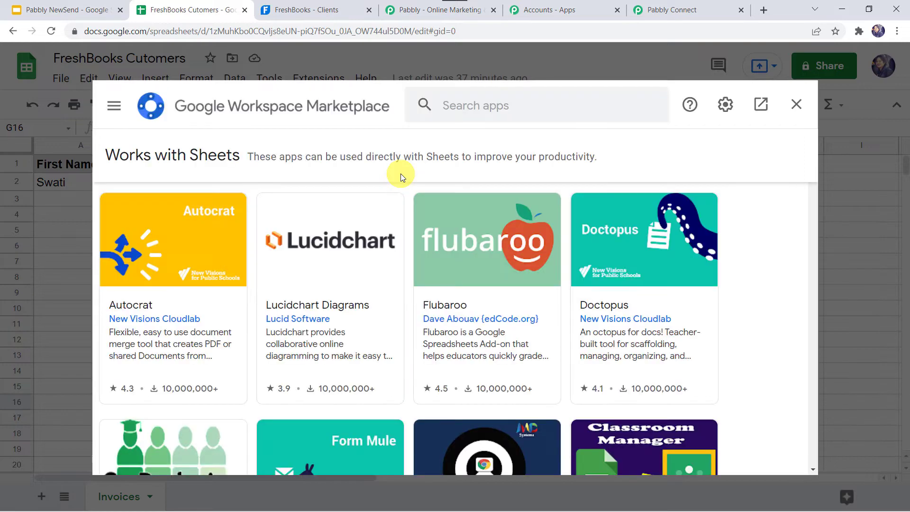
pyautogui.click(454, 105)
pyautogui.write('pab')
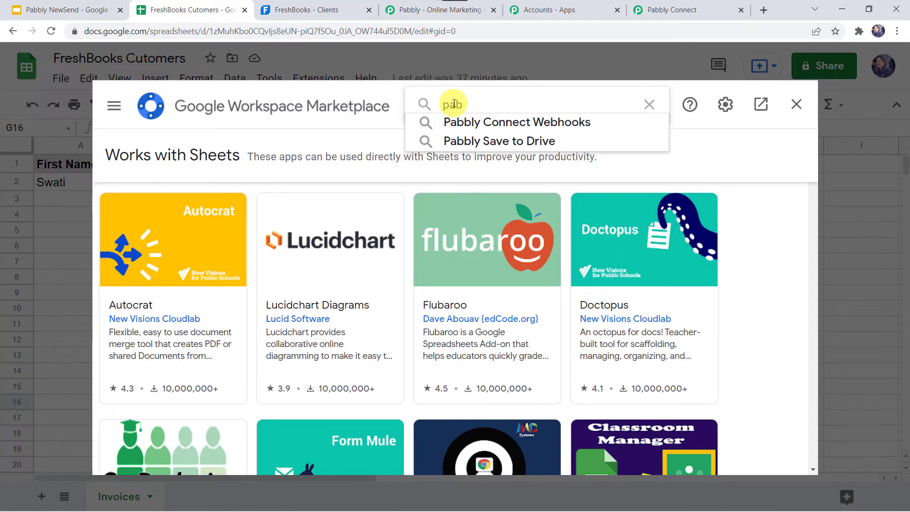
pyautogui.click(470, 123)
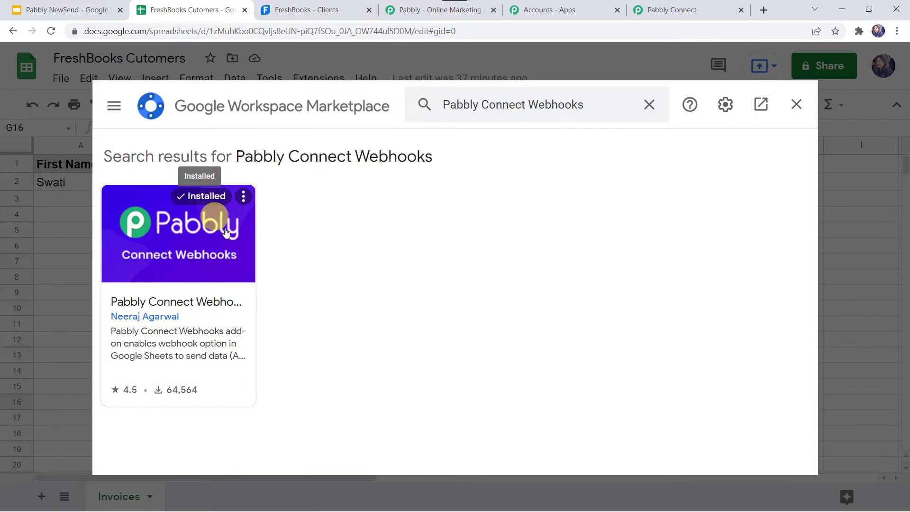
pyautogui.click(803, 105)
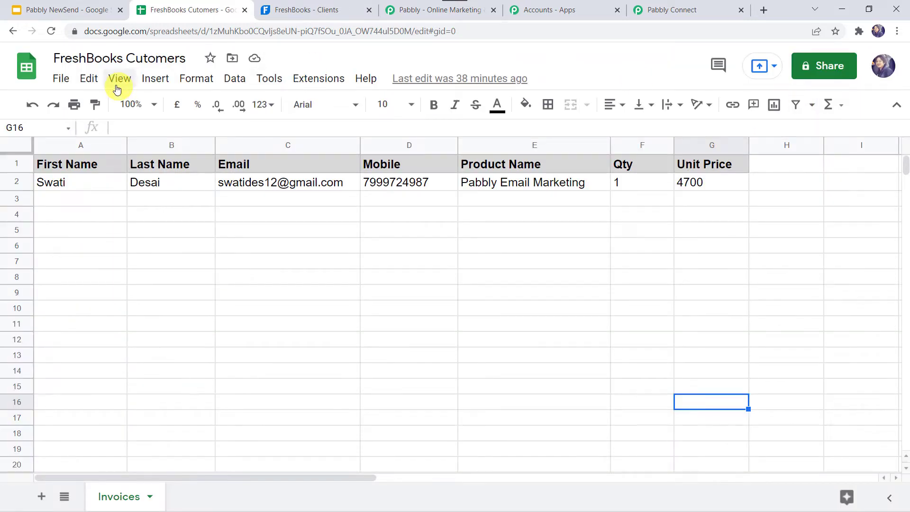
# - Reload the FreshBooks Cutomers spreadsheet and open the Initial Setup of the Pabbly Connect Webhooks add-on
pyautogui.click(52, 35)
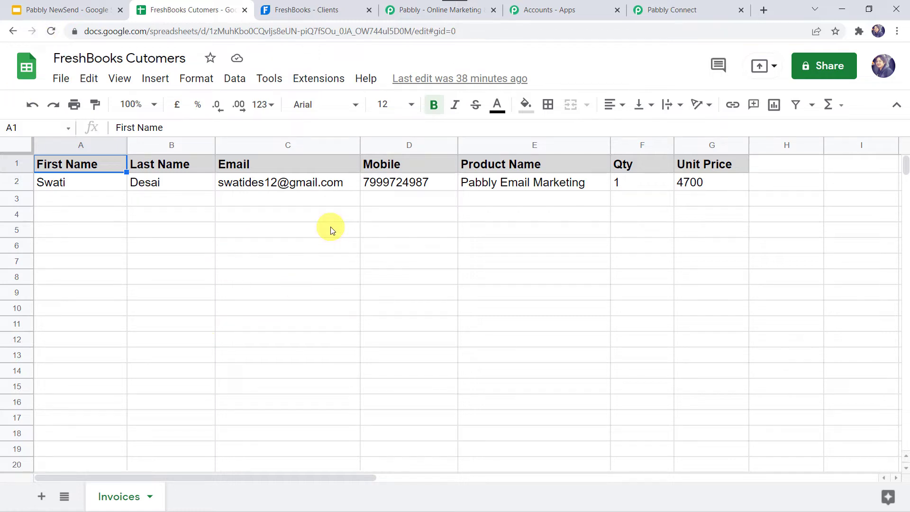
pyautogui.click(317, 79)
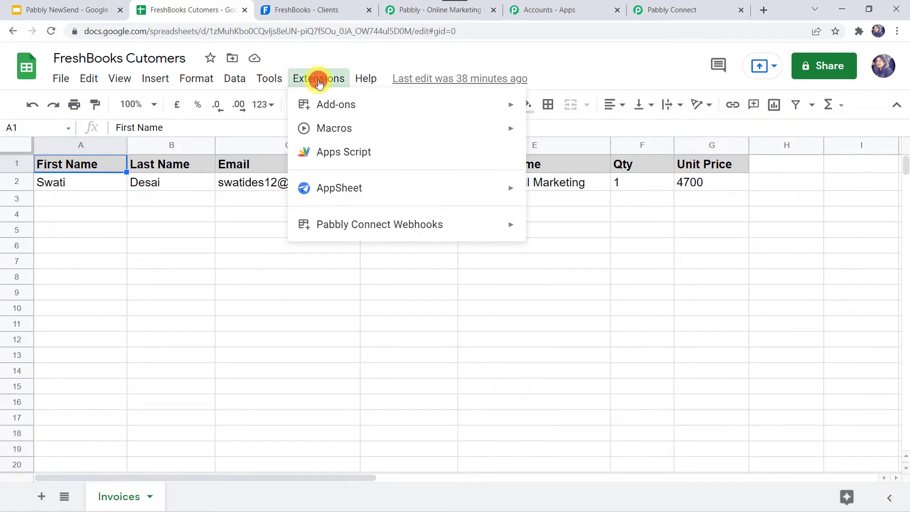
pyautogui.moveTo(348, 225)
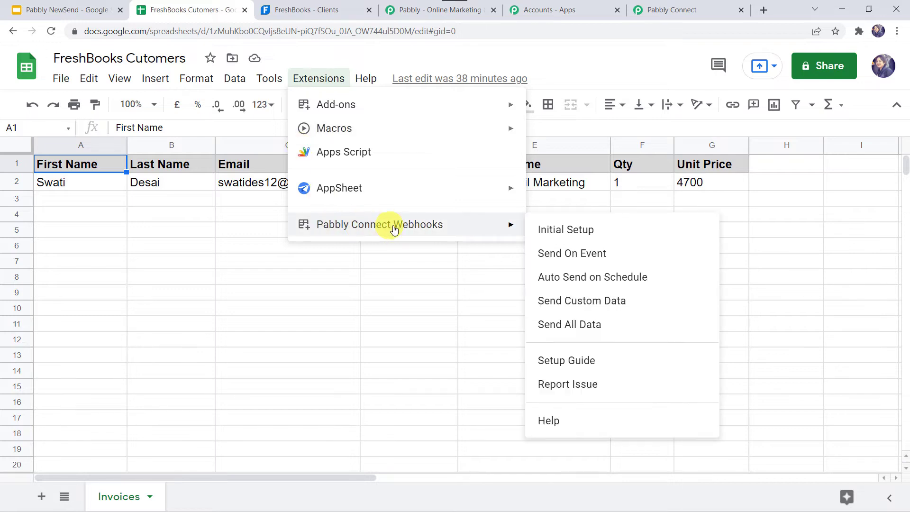
pyautogui.click(569, 235)
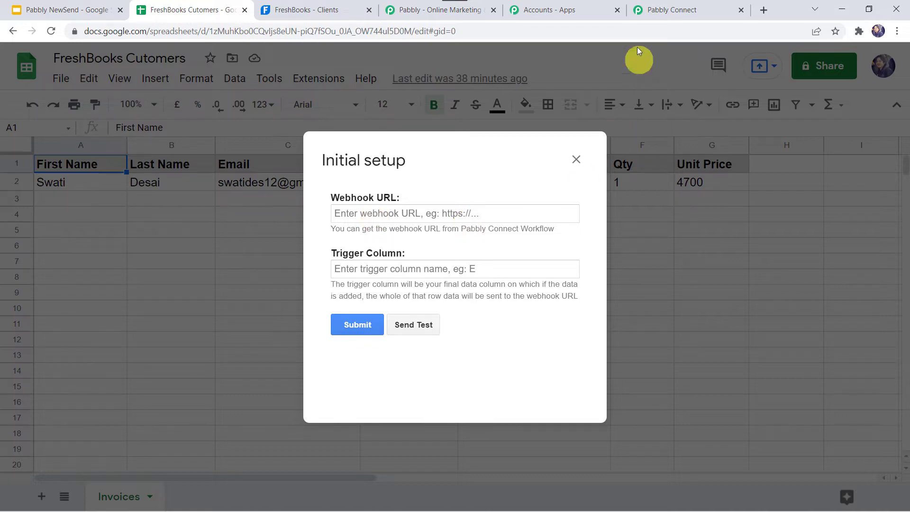
# - Copy the trigger's webhook URL from the Pabbly Connect workflow and paste it as the Webhook URL in the spreadsheet's Initial setup dialog
pyautogui.click(684, 15)
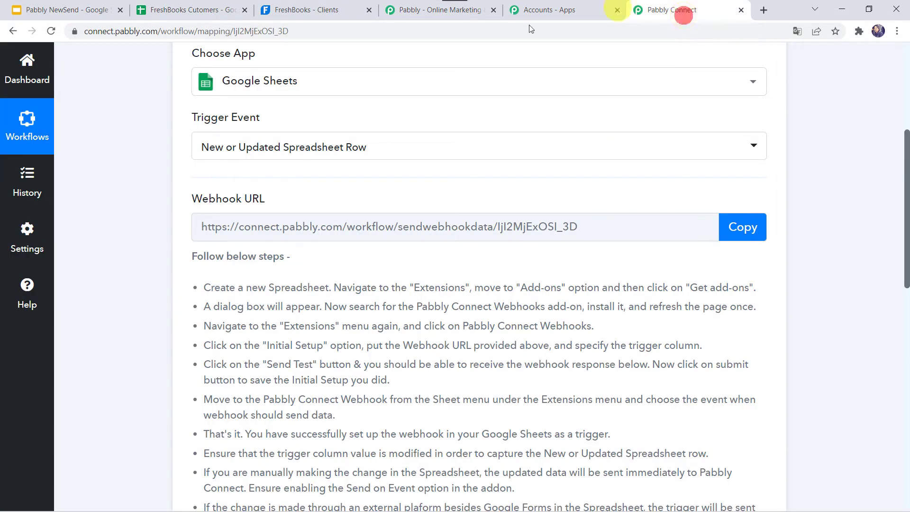
pyautogui.click(739, 233)
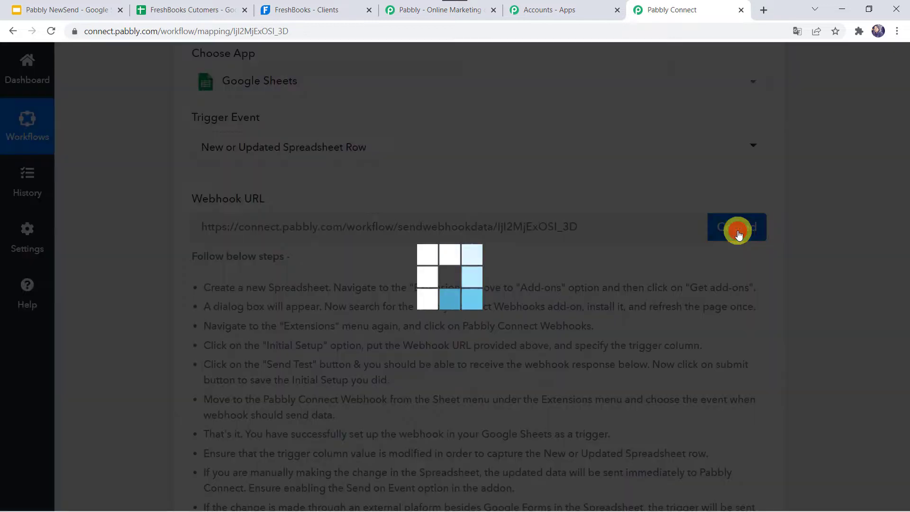
pyautogui.click(193, 6)
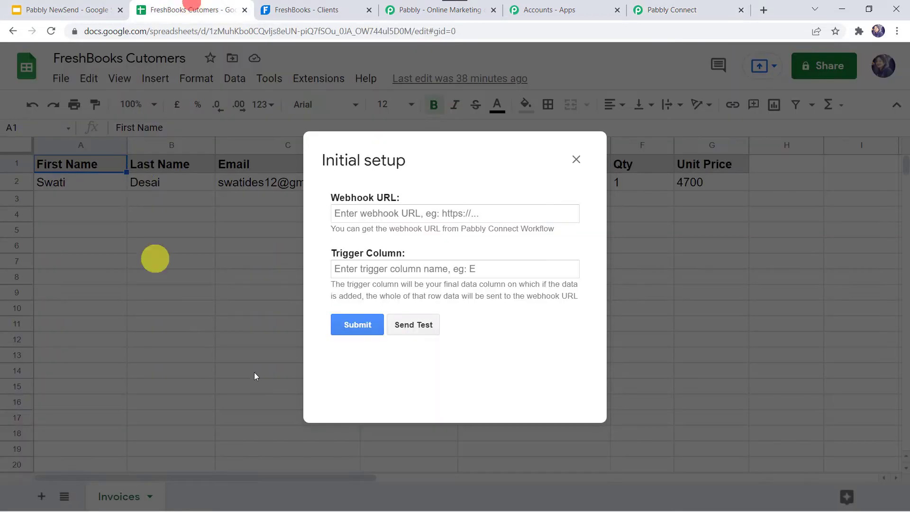
pyautogui.click(362, 213)
pyautogui.rightClick(363, 212)
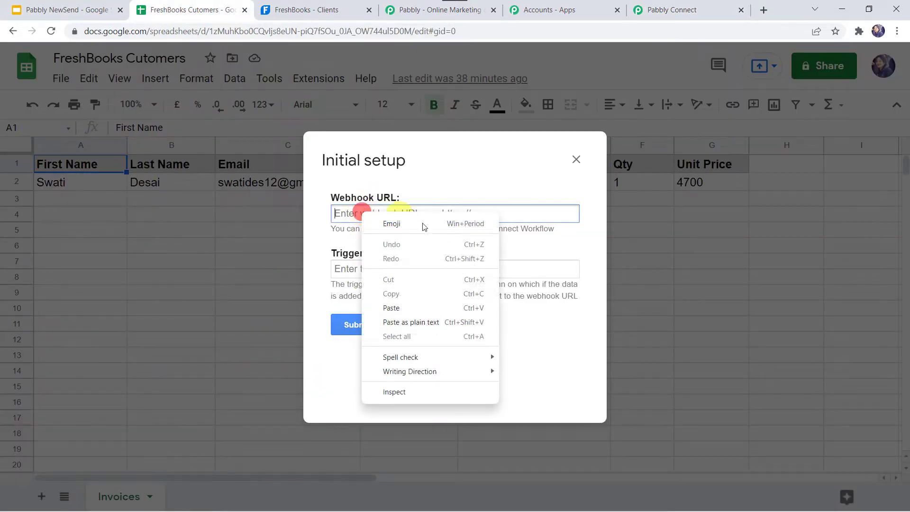
pyautogui.click(392, 308)
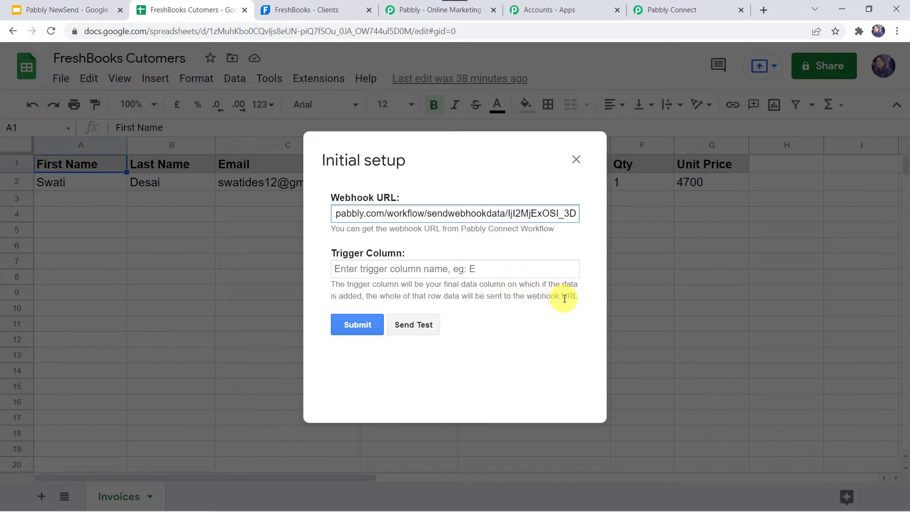
# - Set the trigger column to G in the Initial setup and send test data to the webhook
pyautogui.moveTo(383, 158); pyautogui.dragTo(375, 217)
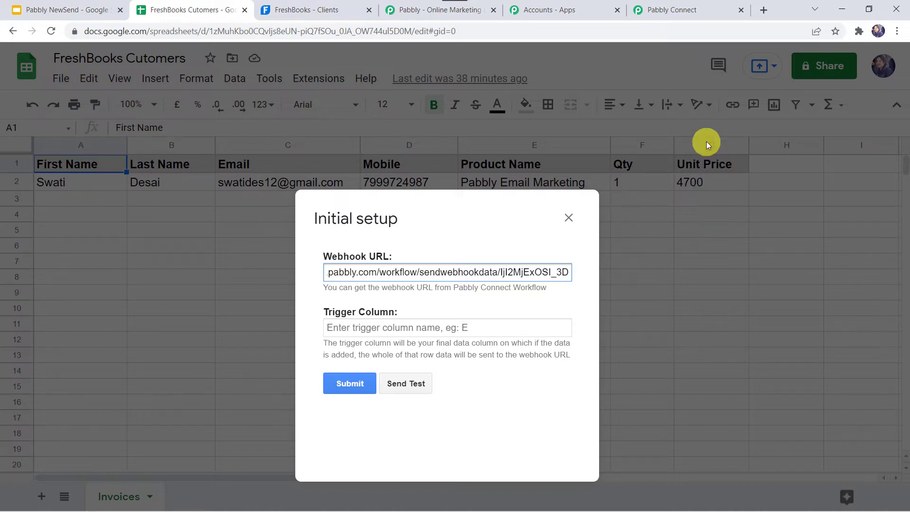
pyautogui.click(343, 333)
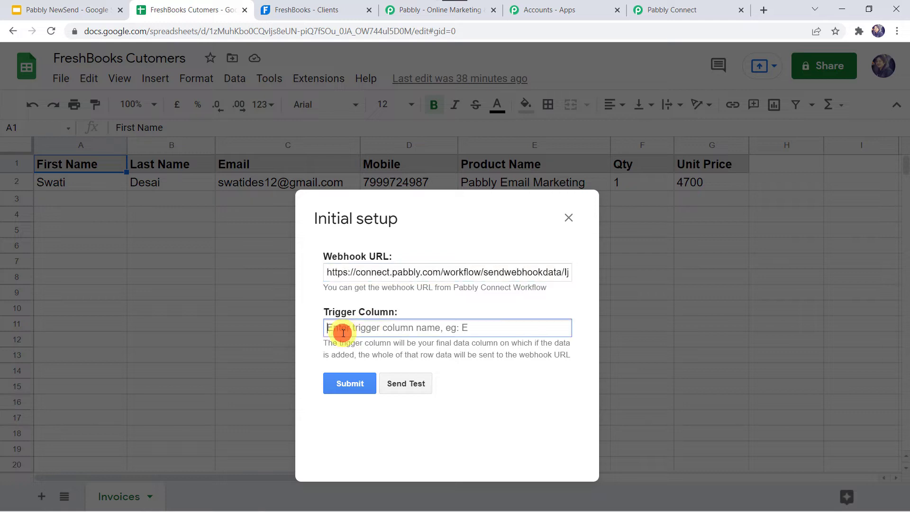
pyautogui.write('G')
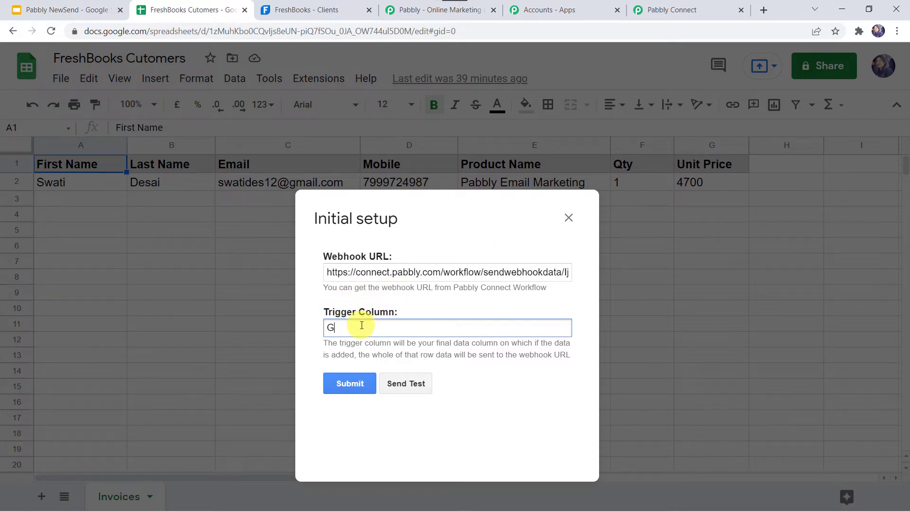
pyautogui.click(410, 390)
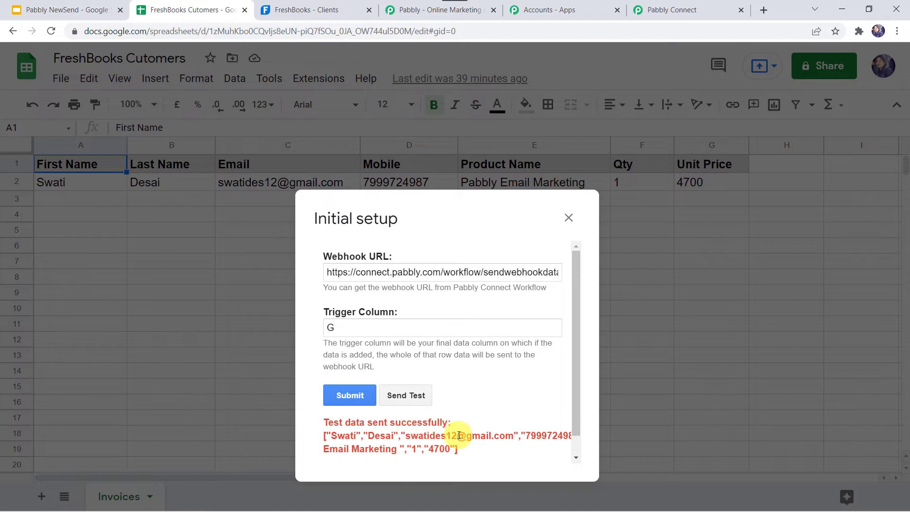
# - Submit the Initial setup and enable Send On Event for the Pabbly Connect Webhooks add-on
pyautogui.click(350, 397)
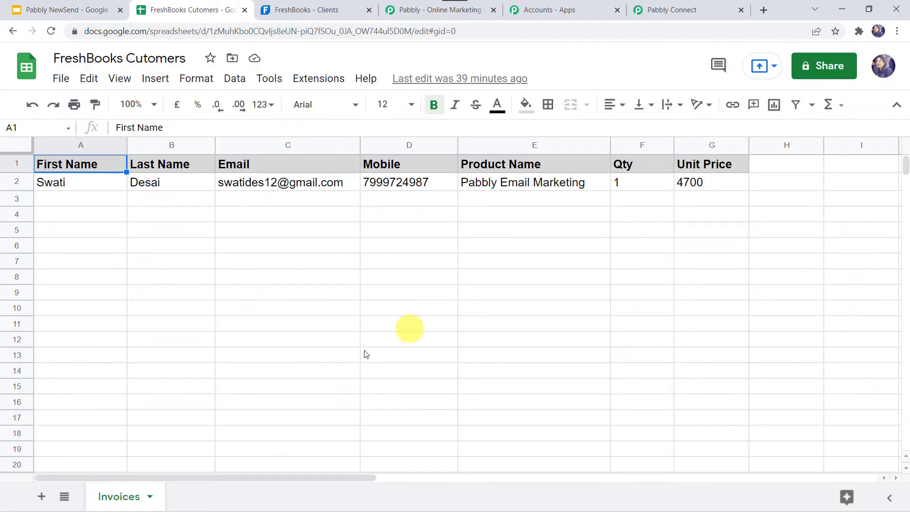
pyautogui.click(313, 90)
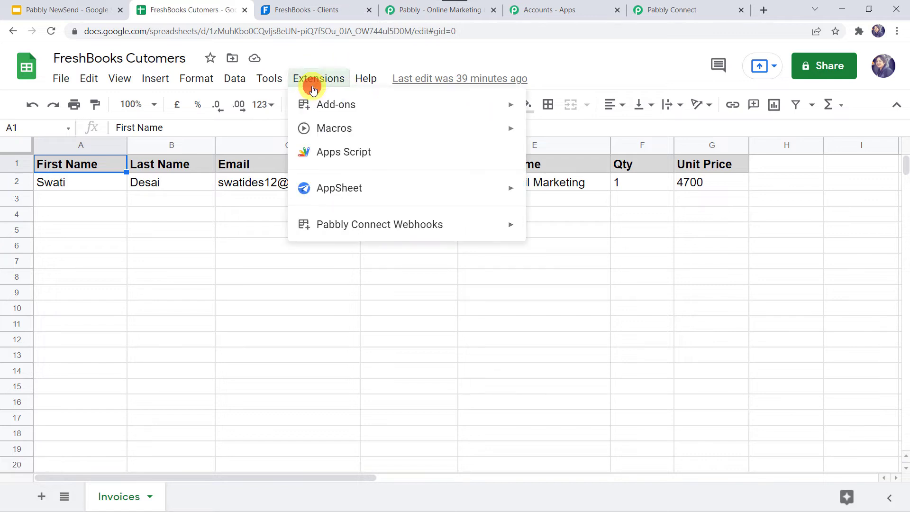
pyautogui.click(356, 225)
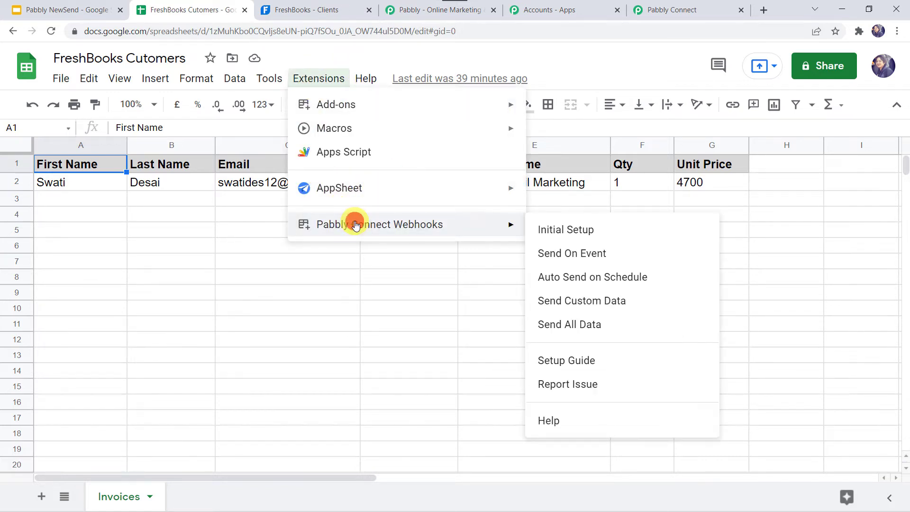
pyautogui.click(573, 263)
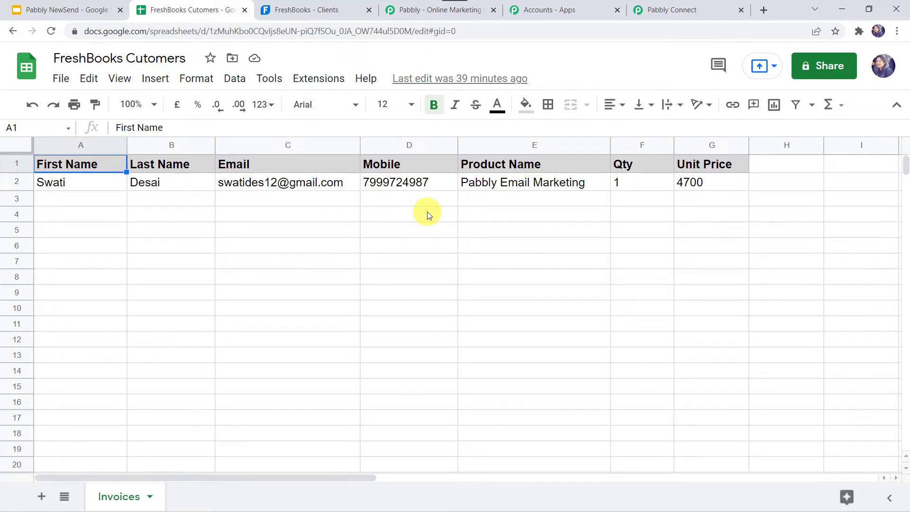
pyautogui.click(312, 78)
pyautogui.moveTo(369, 236)
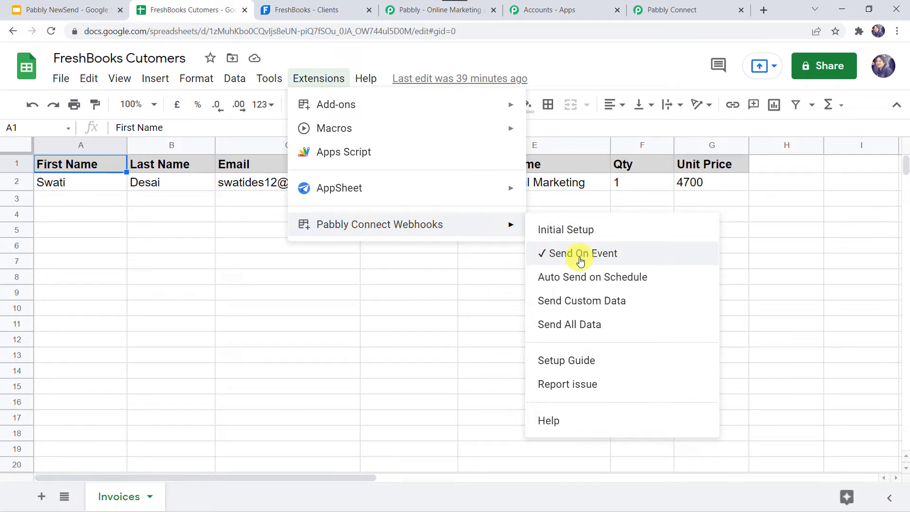
pyautogui.click(465, 287)
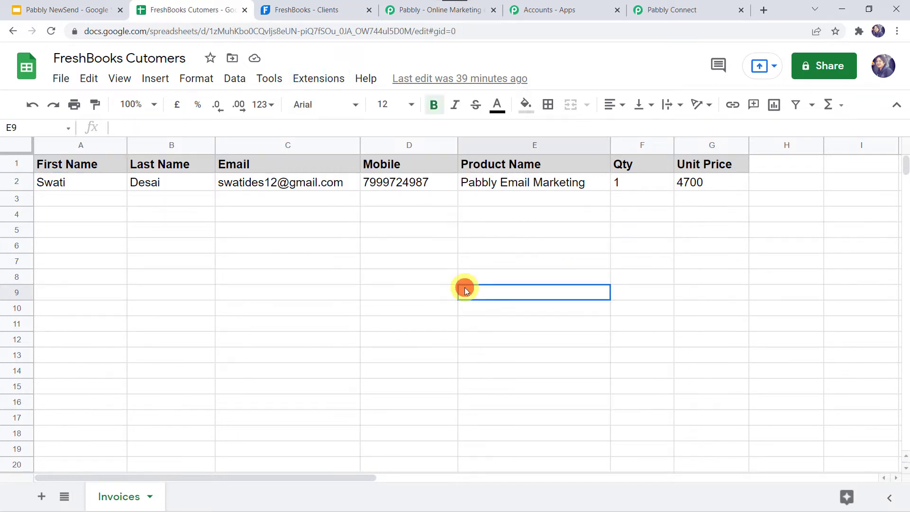
# - Switch to the Pabbly Connect workflow and review the labels and values in the Google Sheets trigger's received response
pyautogui.click(675, 10)
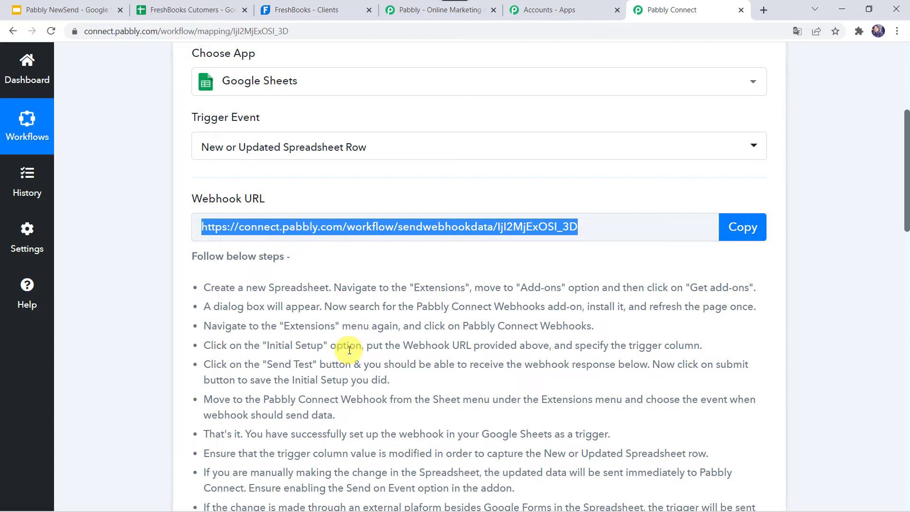
pyautogui.scroll(-5, 349, 351)
pyautogui.scroll(-6, 349, 351)
pyautogui.scroll(2, 349, 351)
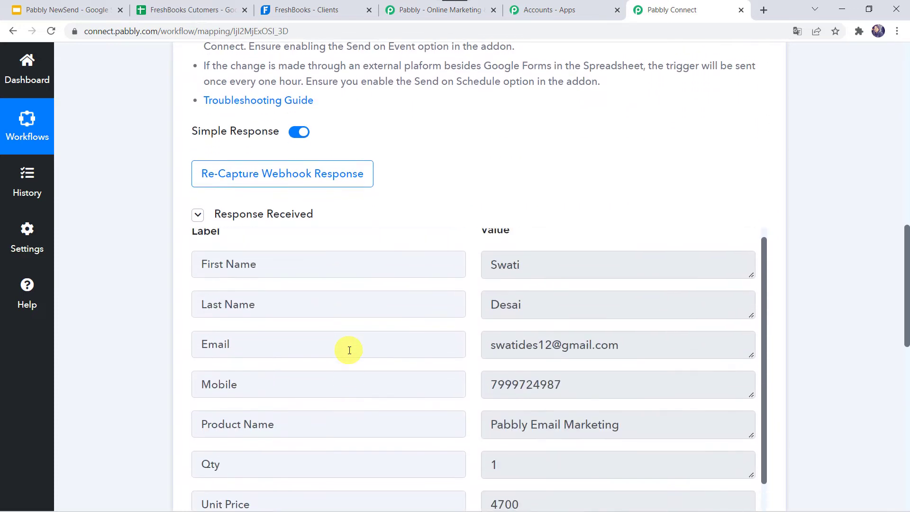
pyautogui.scroll(-3, 105, 357)
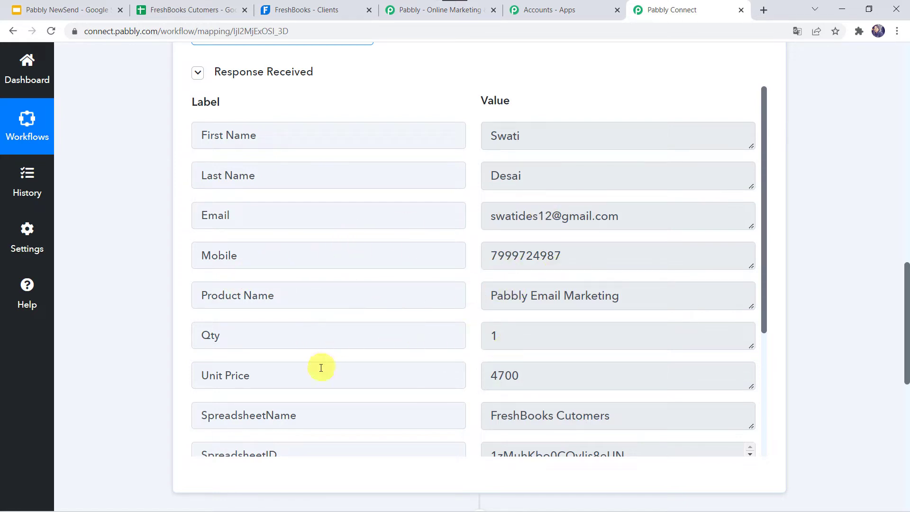
pyautogui.scroll(-2, 515, 387)
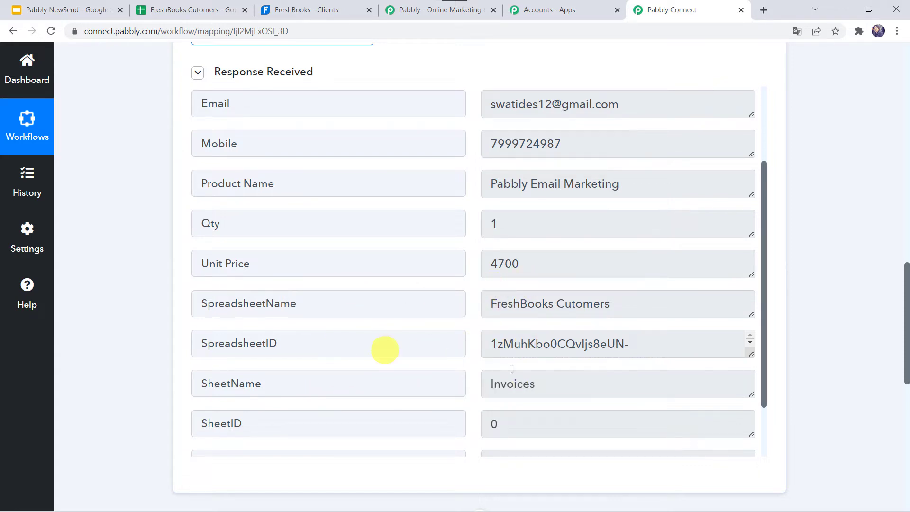
pyautogui.scroll(-2, 519, 360)
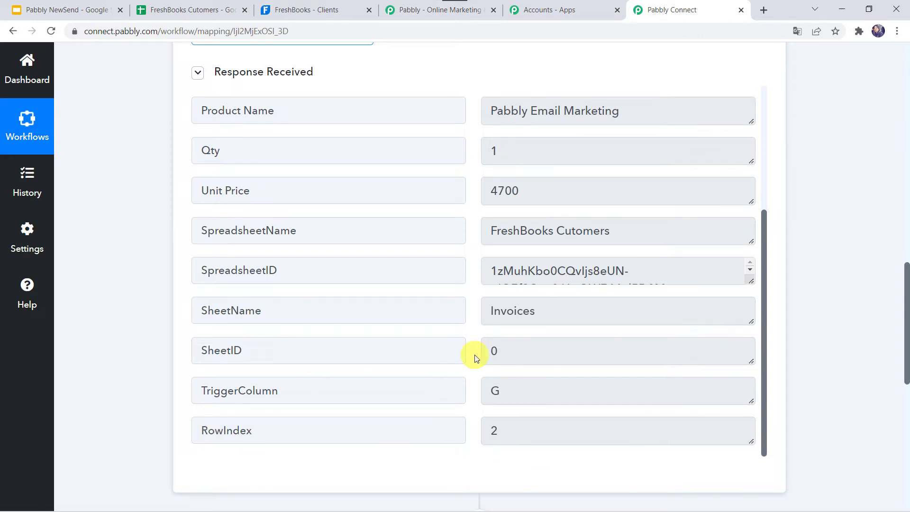
pyautogui.scroll(1, 476, 358)
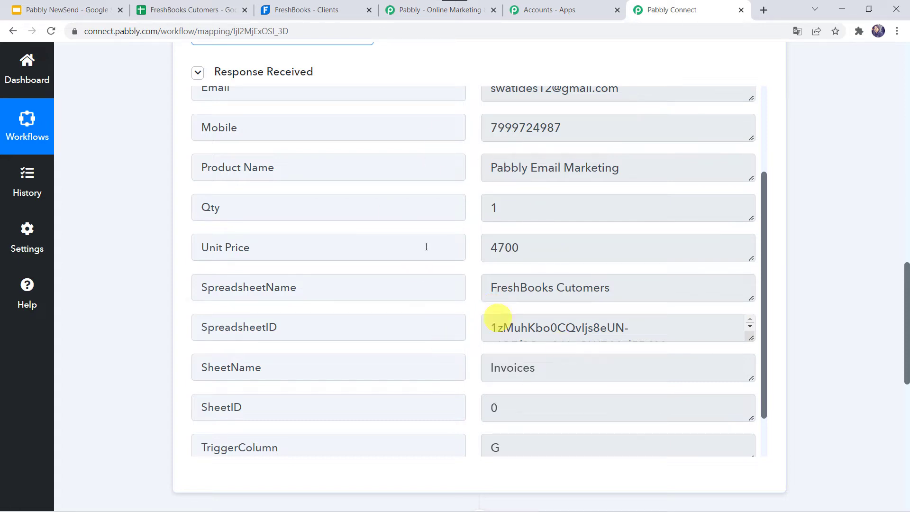
pyautogui.scroll(3, 552, 269)
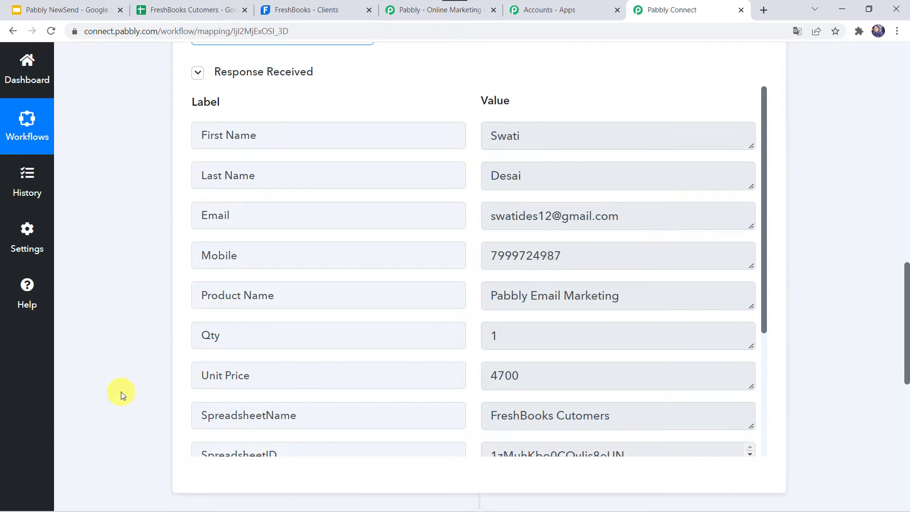
# - Set the workflow's second step to Date/Time Formatter by Pabbly with the Current Date action event and connect it
pyautogui.scroll(-10, 121, 391)
pyautogui.click(452, 195)
pyautogui.click(253, 260)
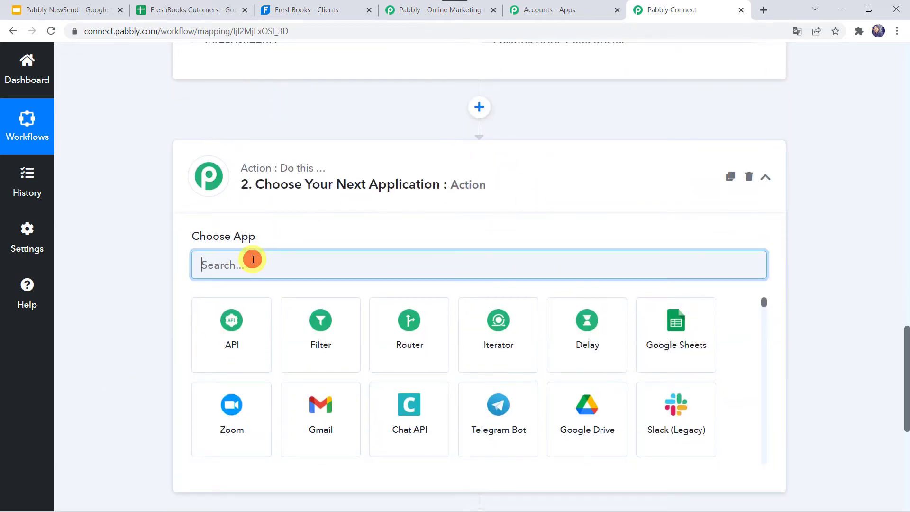
pyautogui.write('date')
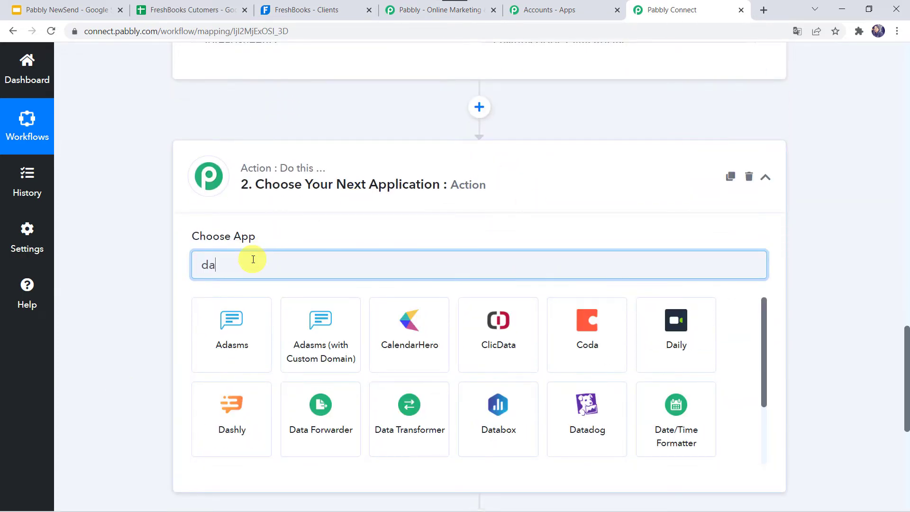
pyautogui.click(224, 368)
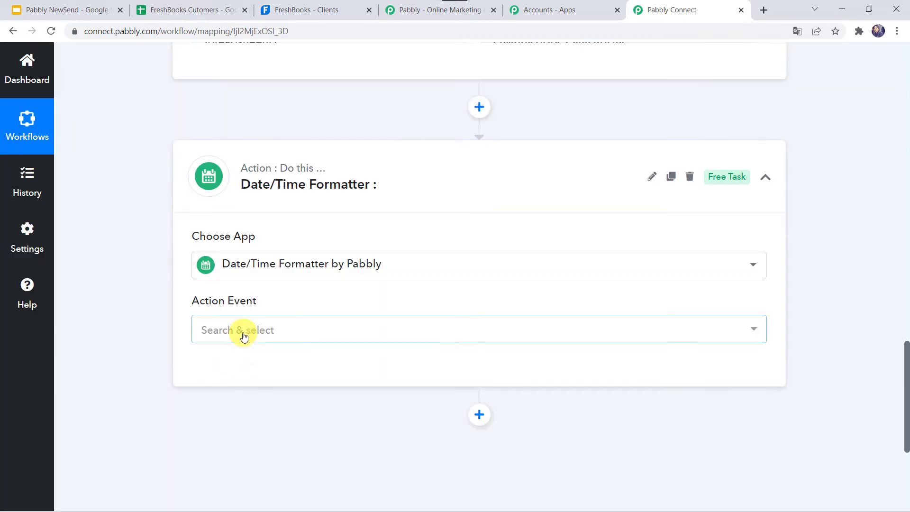
pyautogui.click(242, 331)
pyautogui.click(253, 294)
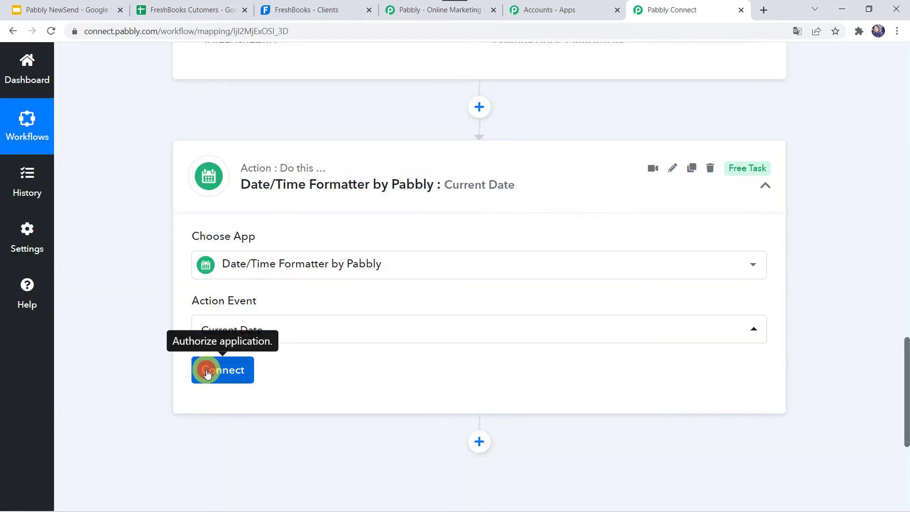
pyautogui.click(207, 370)
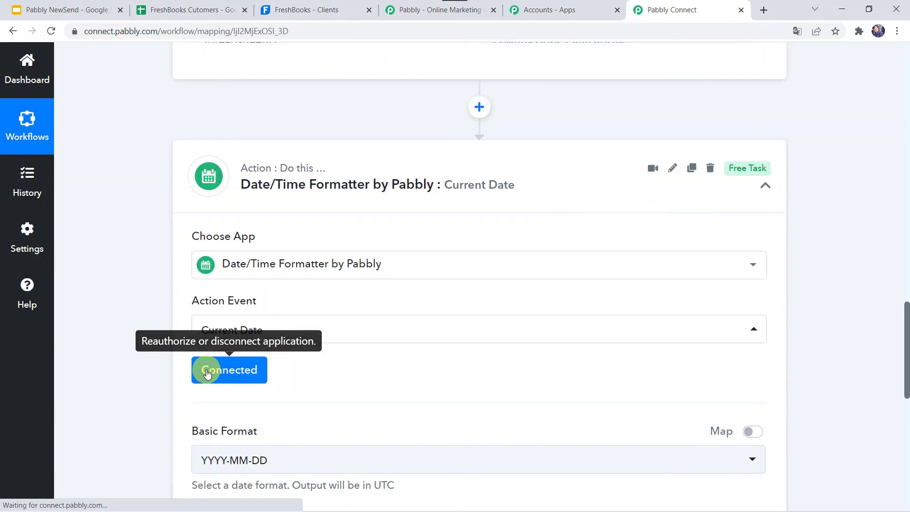
# - Set the Current Date action's basic format to DD-MM-YYYY, then save it and send a test request
pyautogui.scroll(-3, 207, 373)
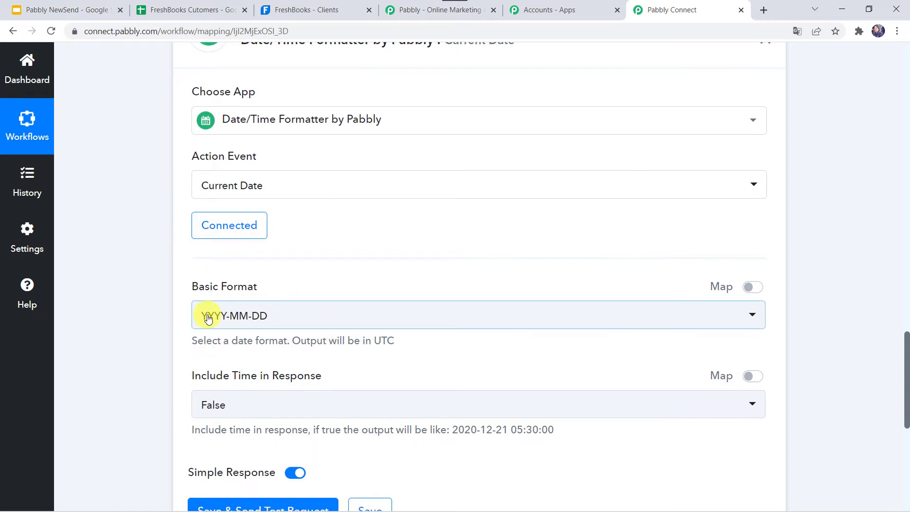
pyautogui.click(238, 316)
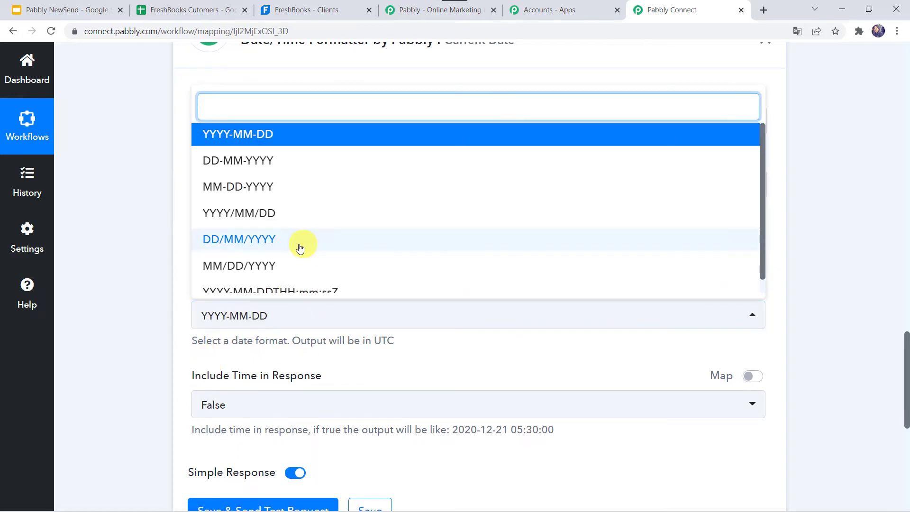
pyautogui.scroll(-1, 297, 243)
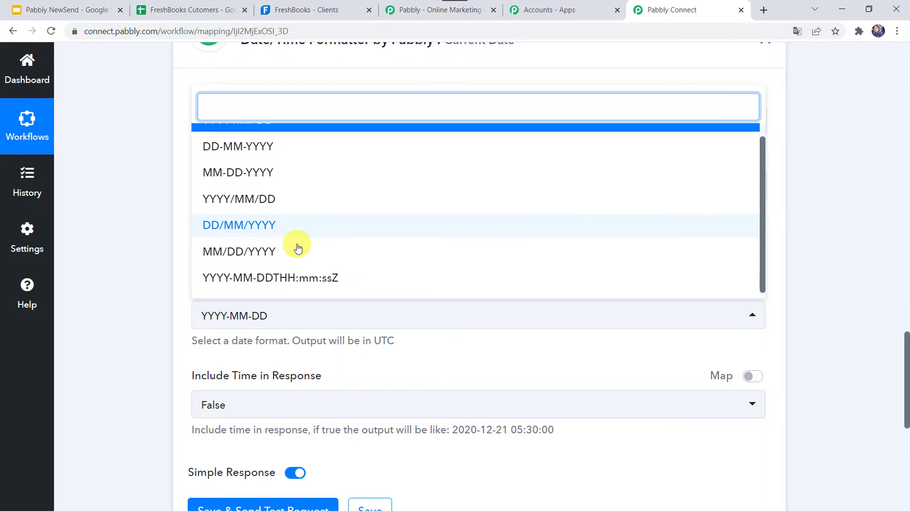
pyautogui.click(254, 148)
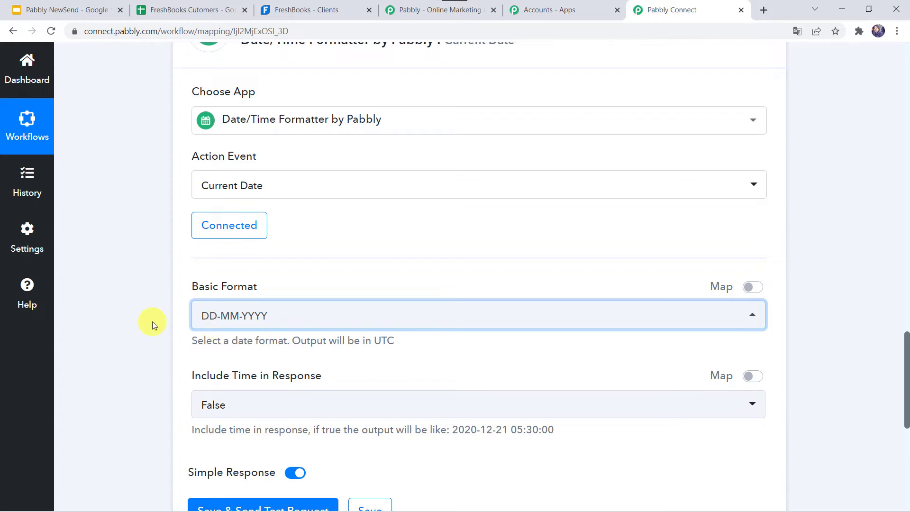
pyautogui.scroll(-3, 152, 322)
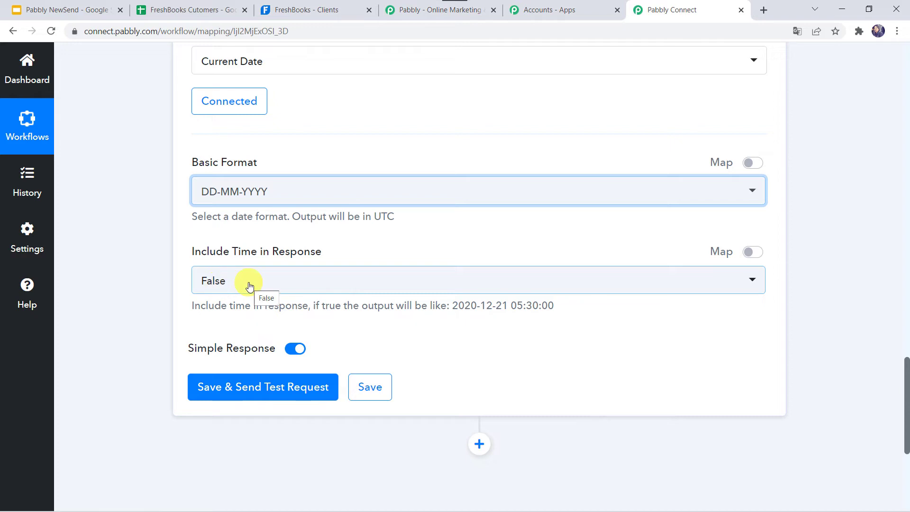
pyautogui.click(244, 387)
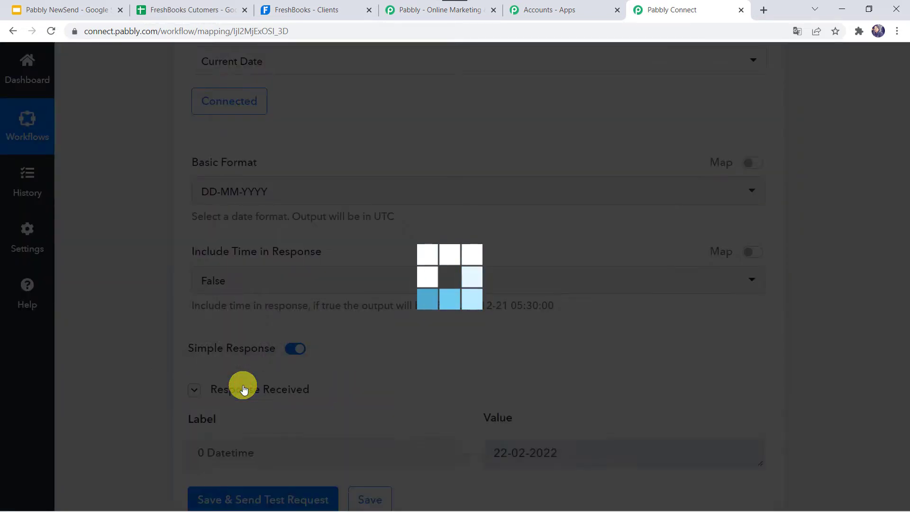
pyautogui.scroll(-2, 244, 387)
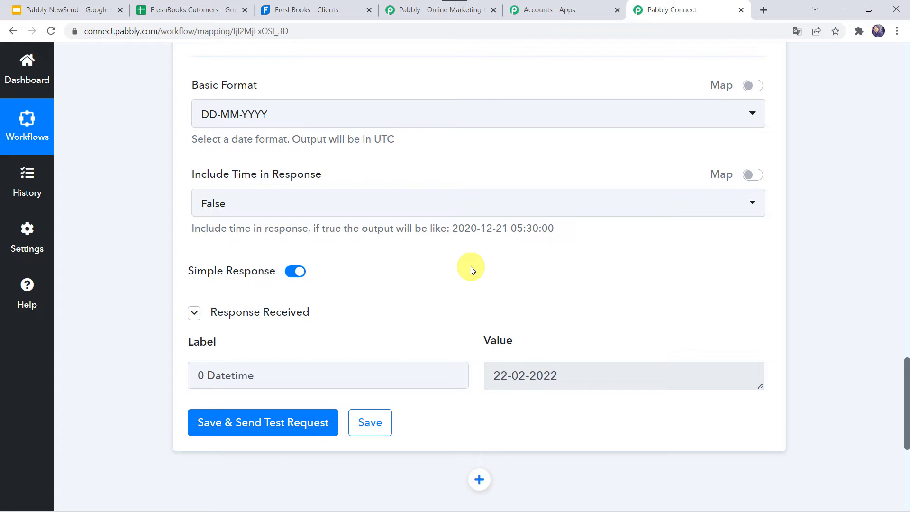
# - Add an action step after the Date/Time Formatter using FreshBooks with the Create Client action event
pyautogui.scroll(-6, 152, 294)
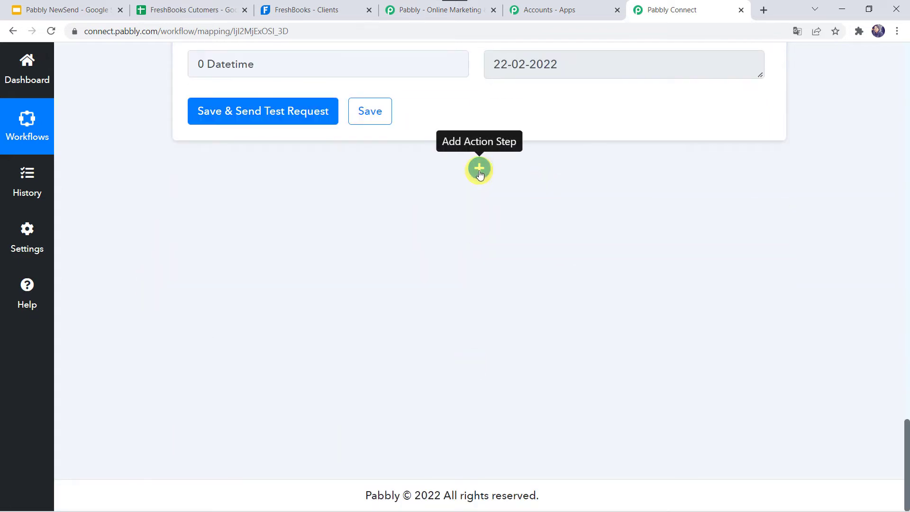
pyautogui.click(480, 169)
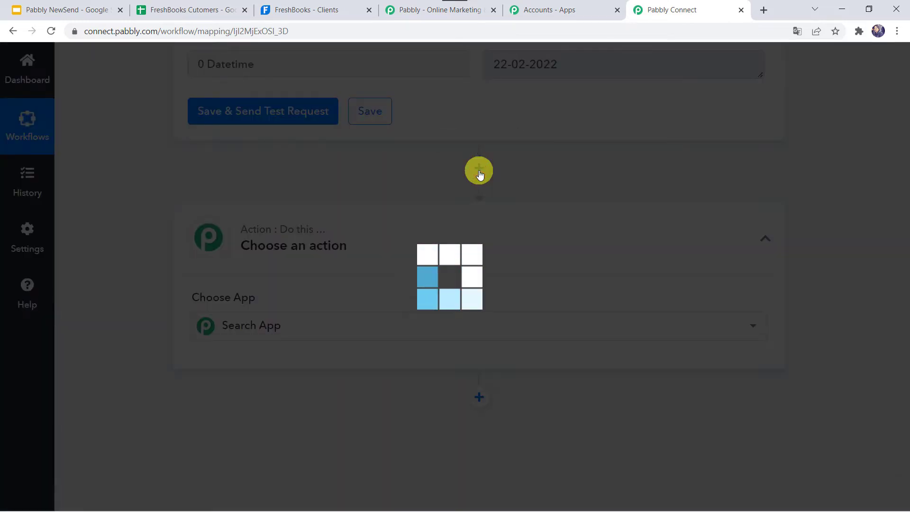
pyautogui.scroll(-4, 261, 267)
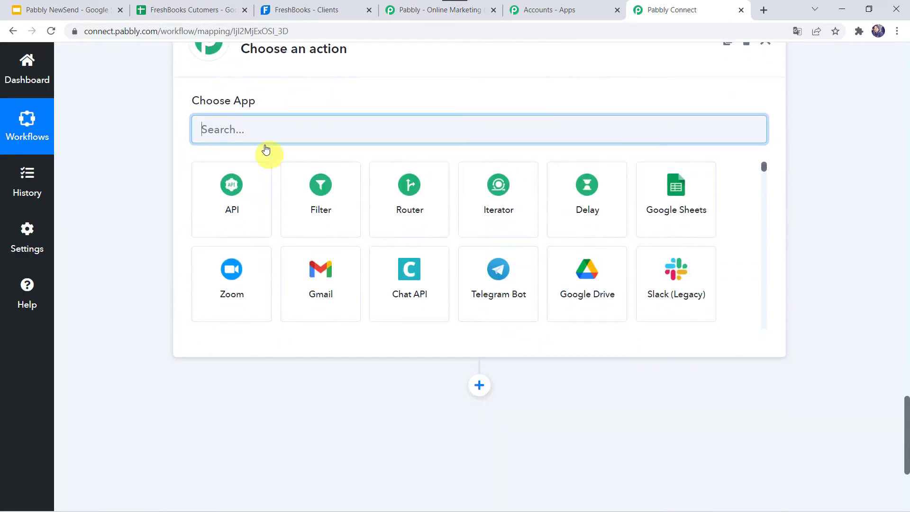
pyautogui.write('FreshB')
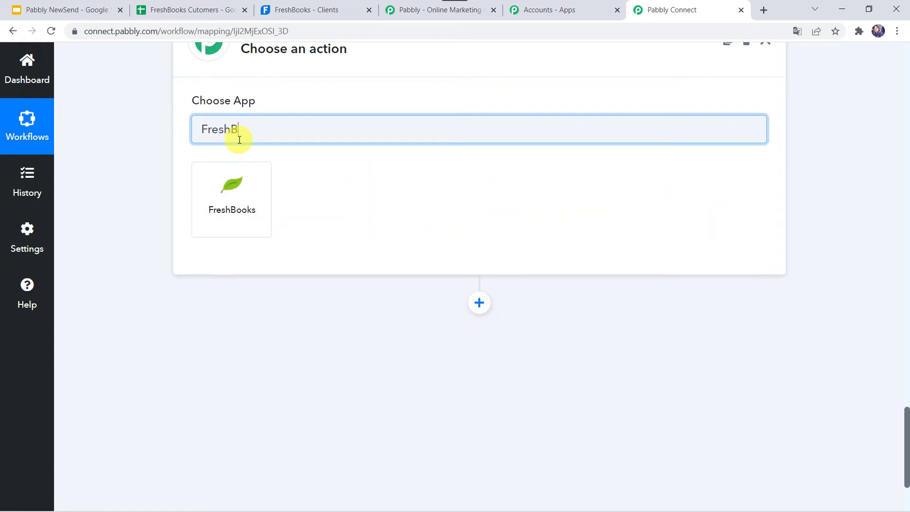
pyautogui.click(242, 223)
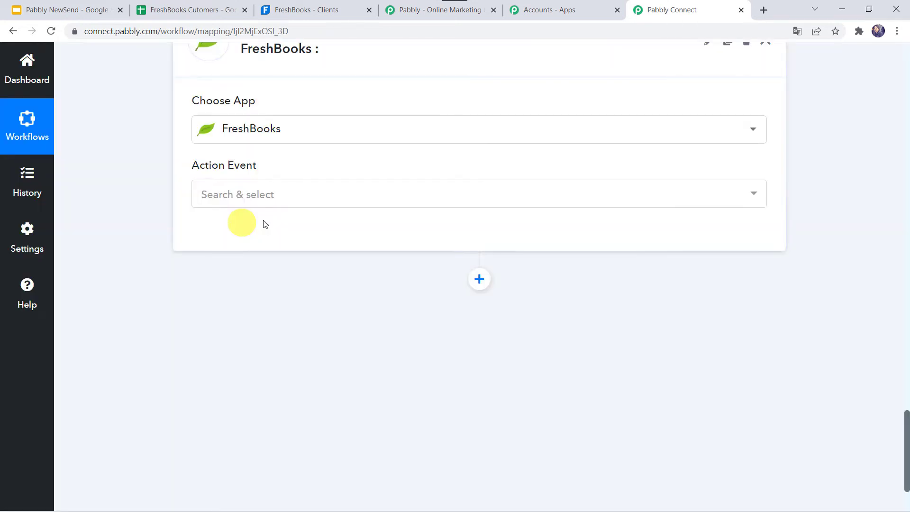
pyautogui.click(235, 204)
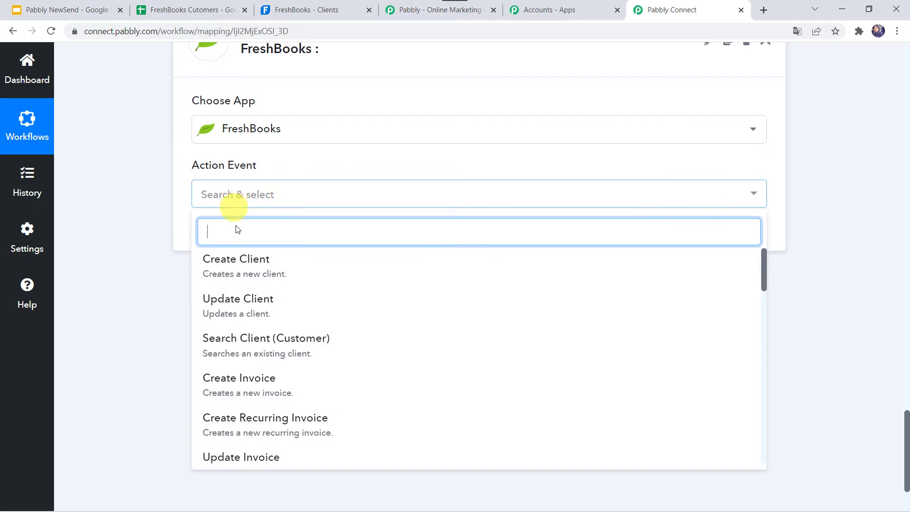
pyautogui.click(253, 260)
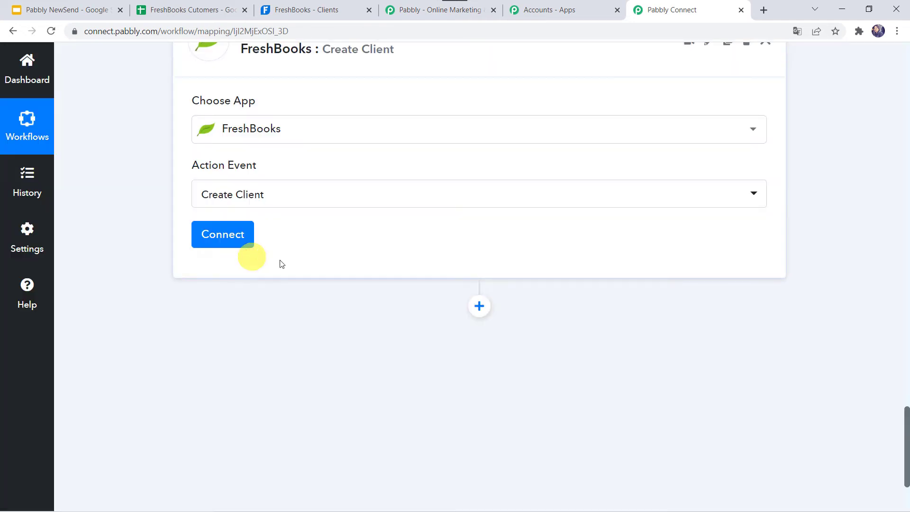
# - Connect the Create Client action to FreshBooks through a new connection named FreshBooks #41
pyautogui.click(233, 234)
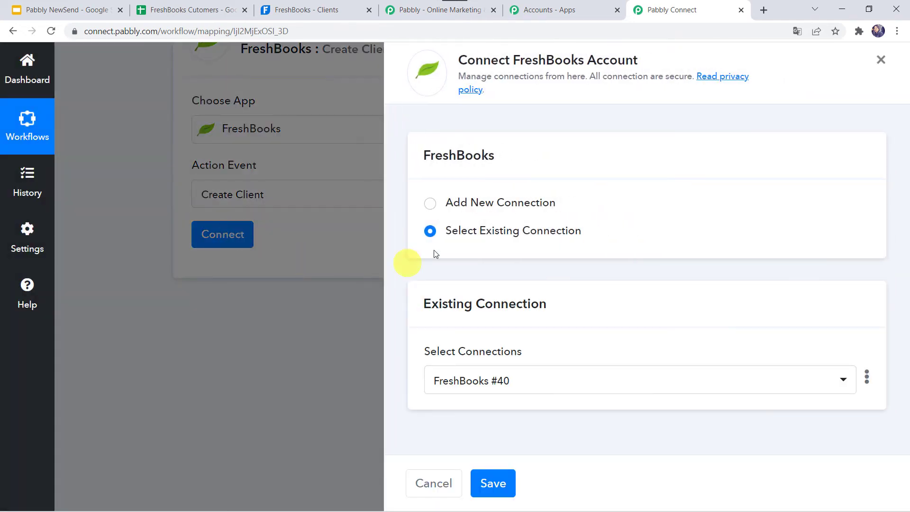
pyautogui.click(468, 204)
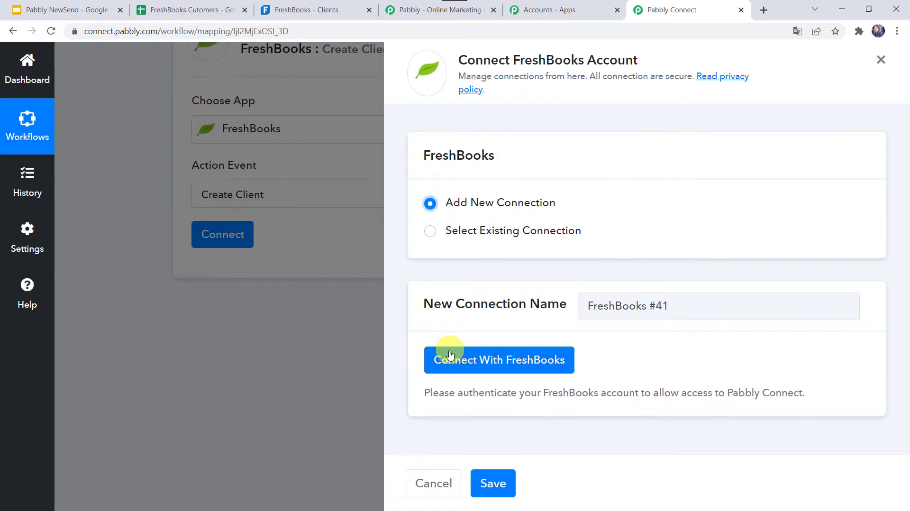
pyautogui.click(518, 365)
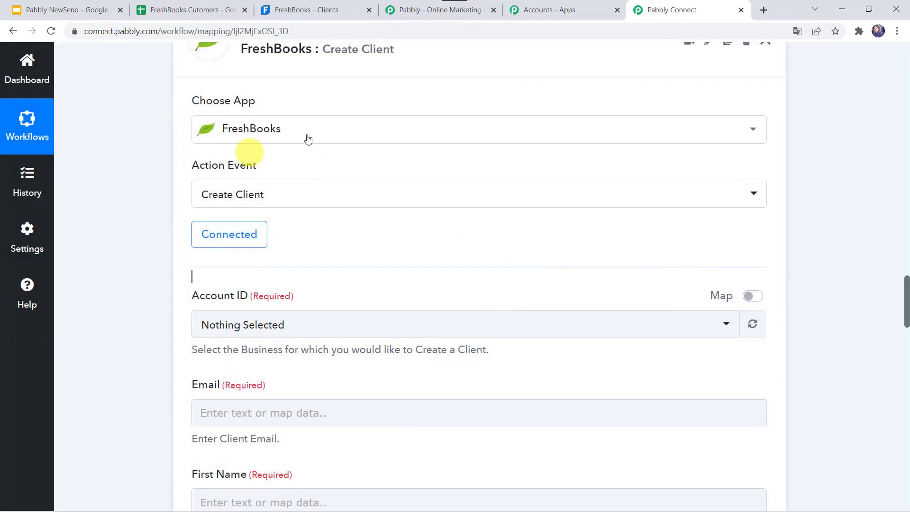
# - Set the Create Client action's Account ID to Pabbly and check the business name in FreshBooks
pyautogui.click(234, 237)
pyautogui.scroll(2, 294, 238)
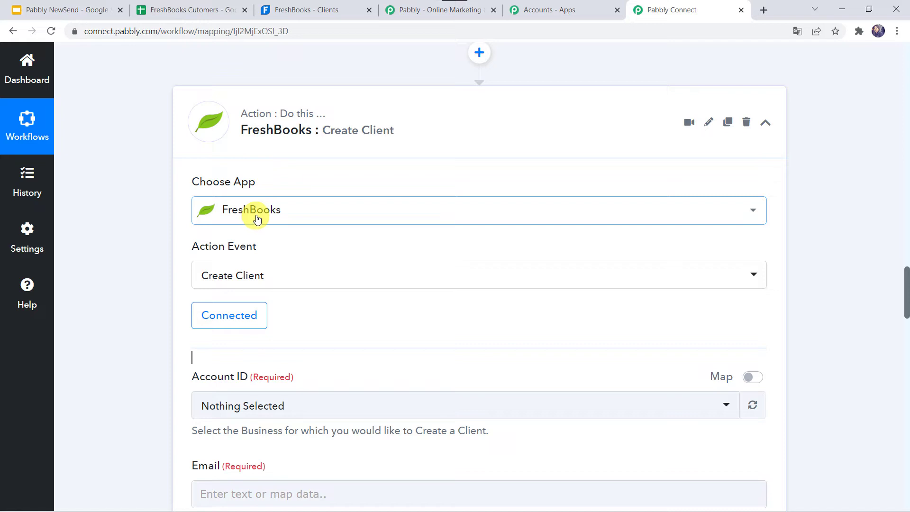
pyautogui.scroll(-2, 434, 321)
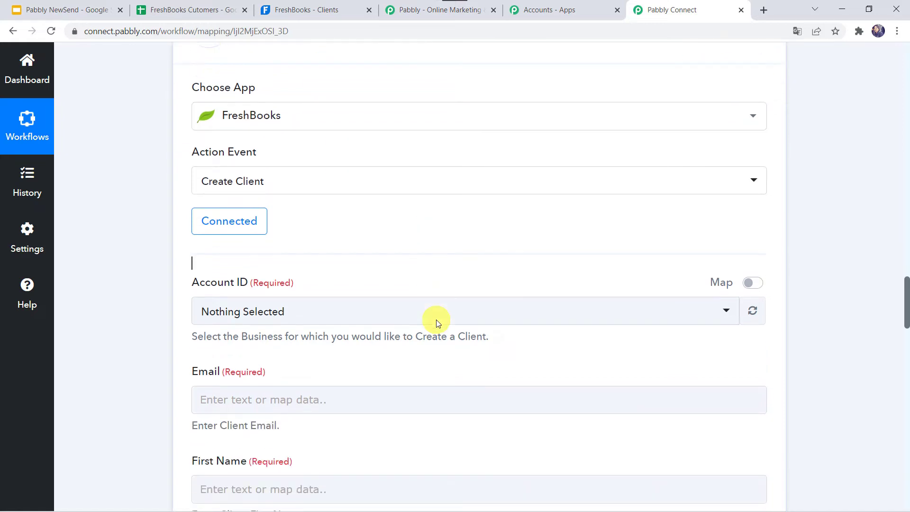
pyautogui.click(390, 310)
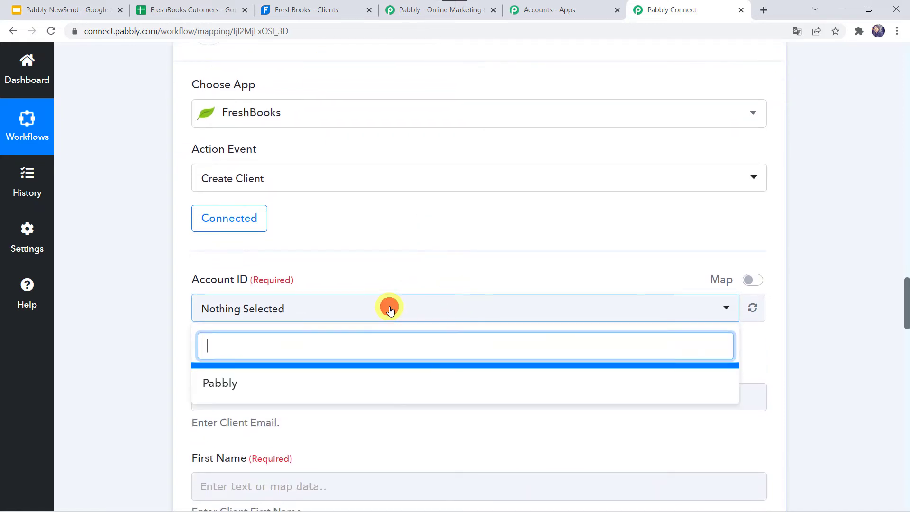
pyautogui.click(230, 387)
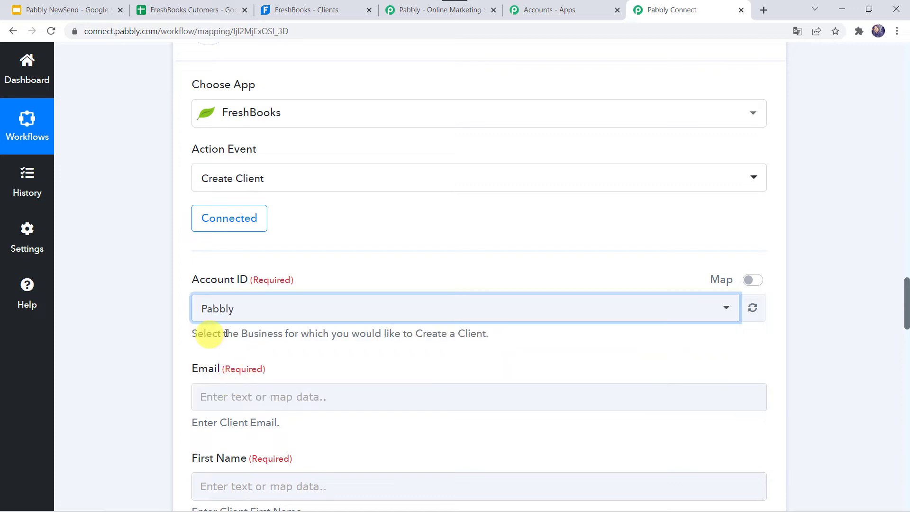
pyautogui.click(326, 13)
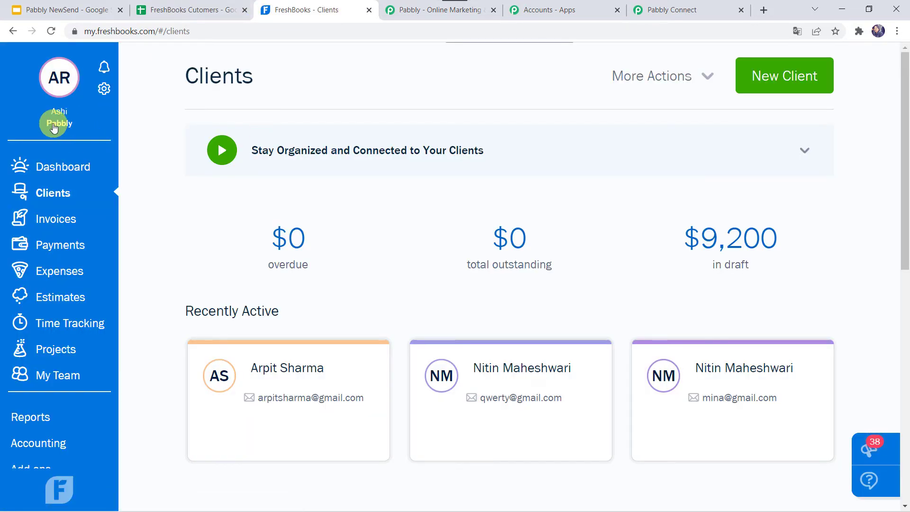
pyautogui.click(663, 11)
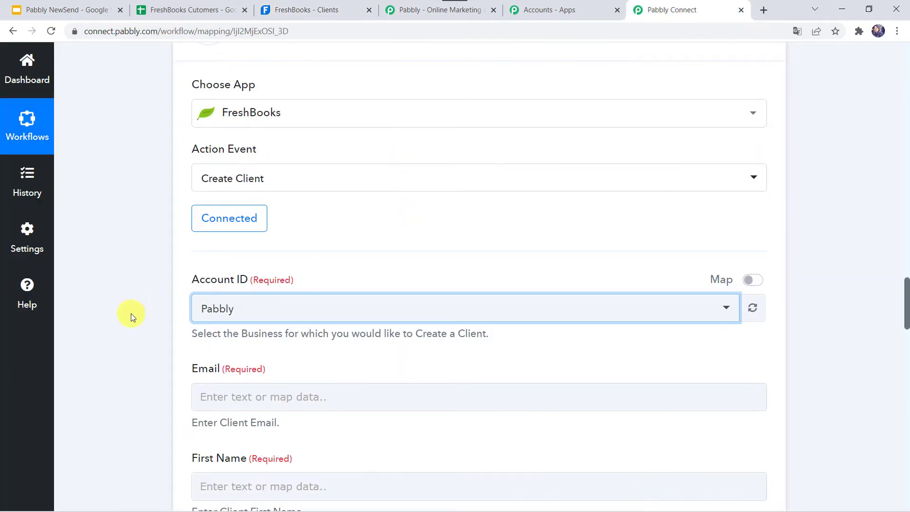
# - Review the received Google Sheets response, then map the Create Client action's Email field to the sheet row's Email value
pyautogui.scroll(-3, 131, 314)
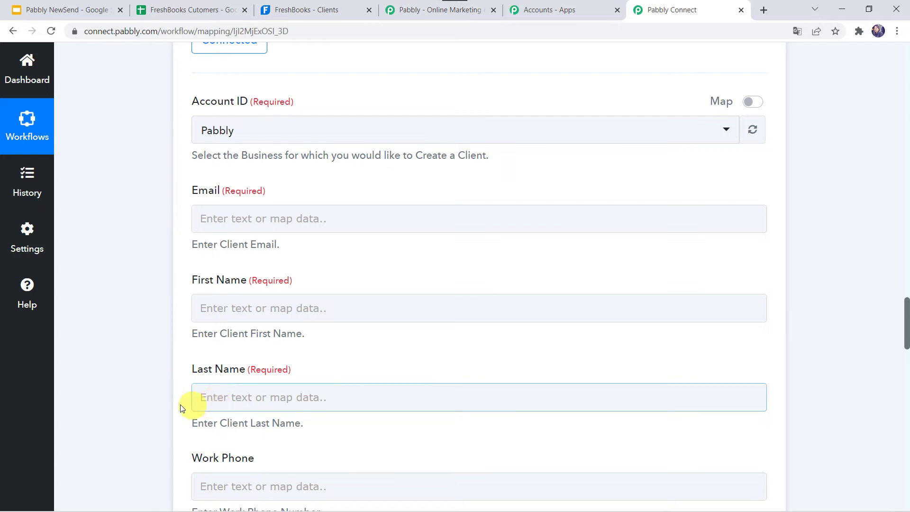
pyautogui.scroll(8, 122, 218)
pyautogui.scroll(15, 122, 218)
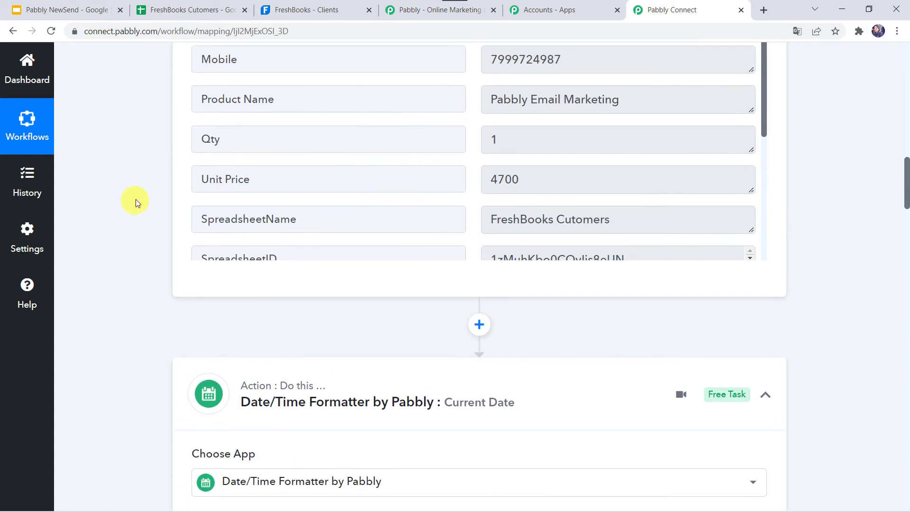
pyautogui.scroll(5, 135, 200)
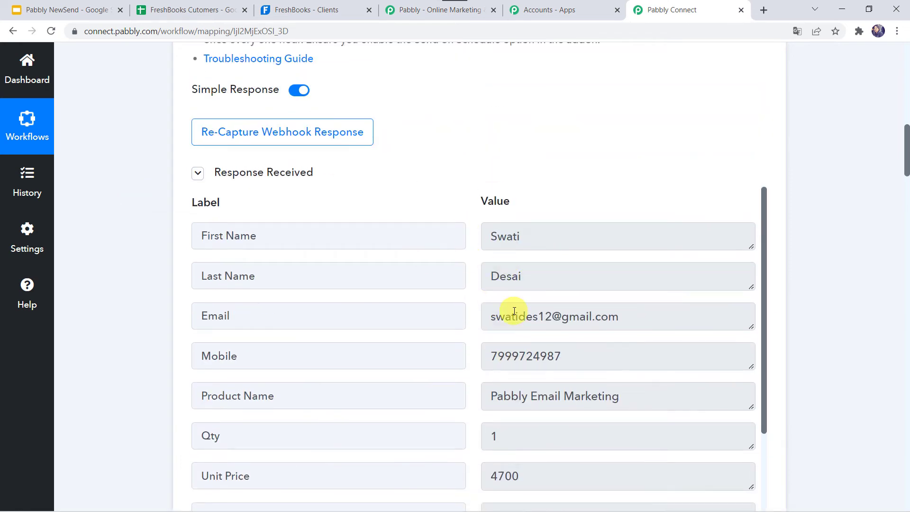
pyautogui.scroll(-20, 147, 434)
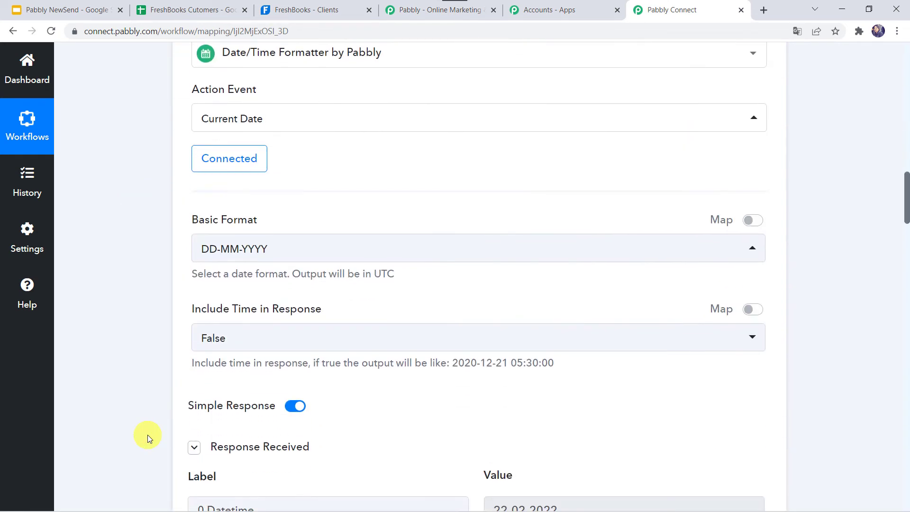
pyautogui.click(195, 271)
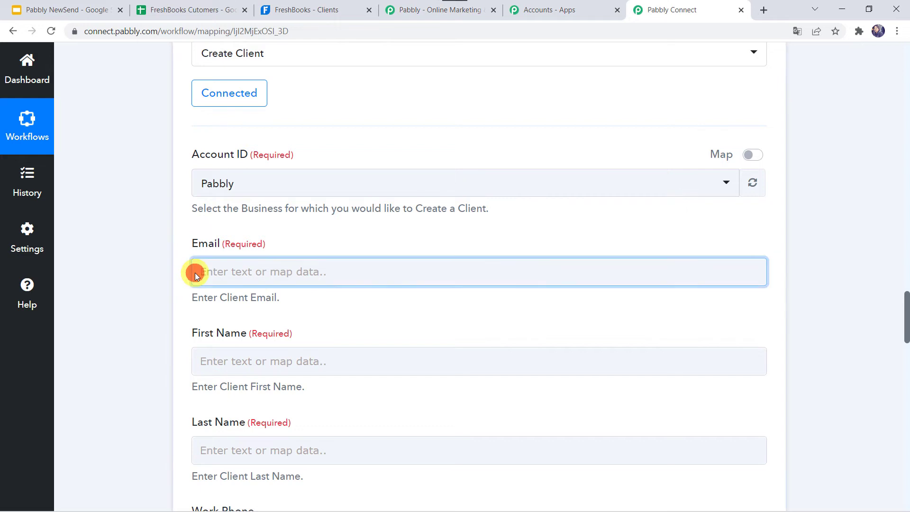
pyautogui.click(292, 389)
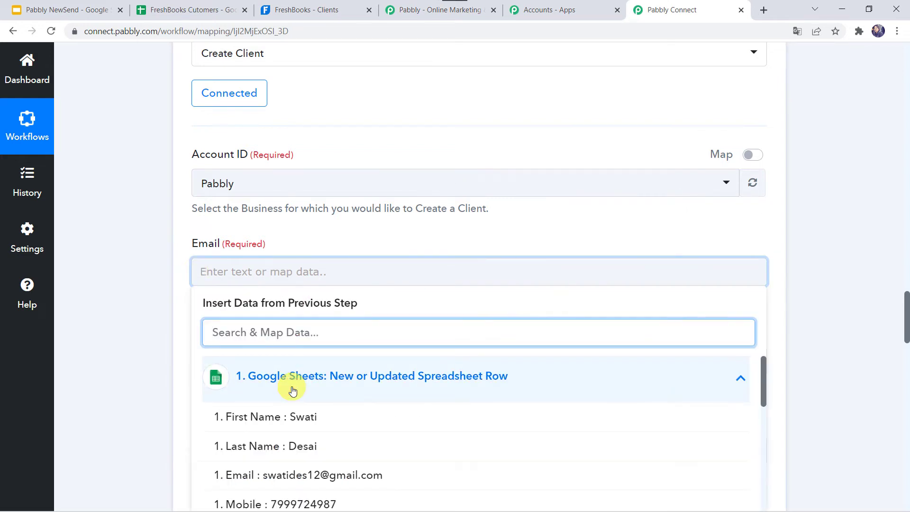
pyautogui.click(262, 475)
pyautogui.click(116, 332)
# - Map the Create Client action's First Name field to the First Name value from the Google Sheets step
pyautogui.scroll(-2, 232, 339)
pyautogui.click(207, 243)
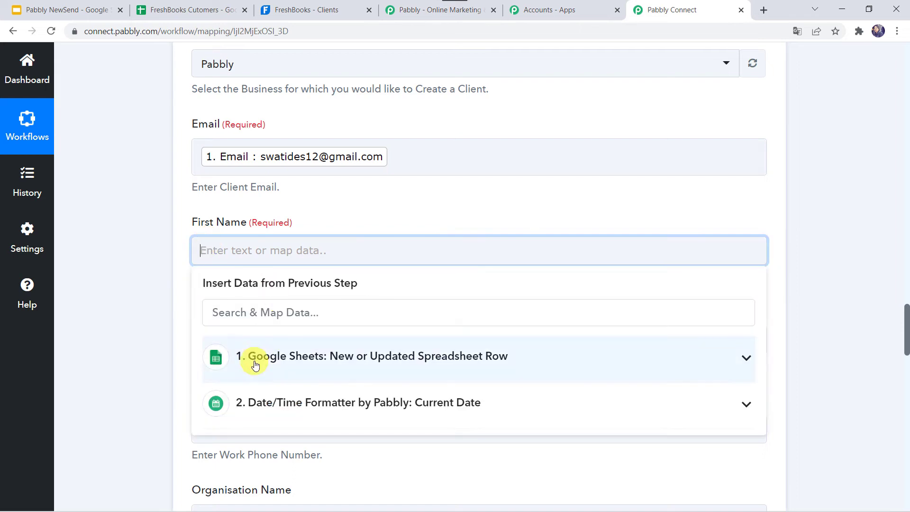
pyautogui.click(232, 357)
pyautogui.click(295, 397)
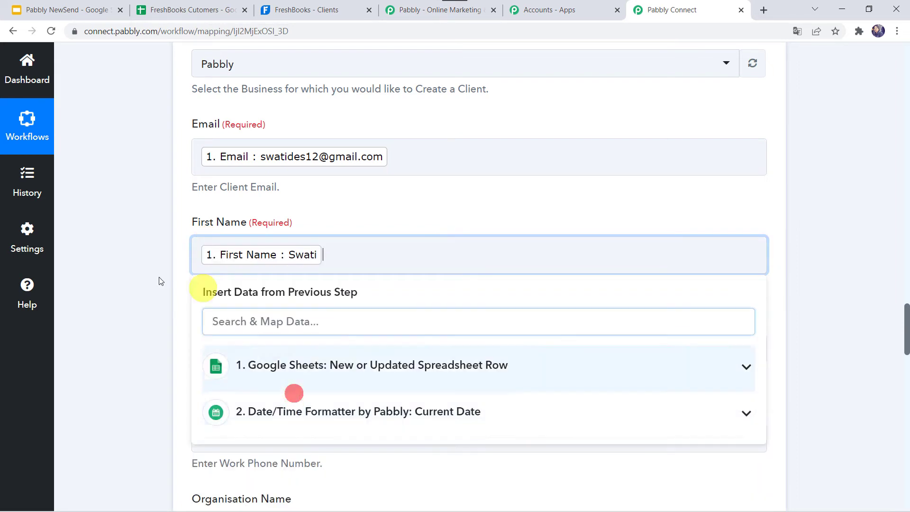
pyautogui.click(128, 280)
# - Map the Create Client action's Last Name field to the Last Name value from the Google Sheets step
pyautogui.scroll(-2, 128, 280)
pyautogui.click(232, 226)
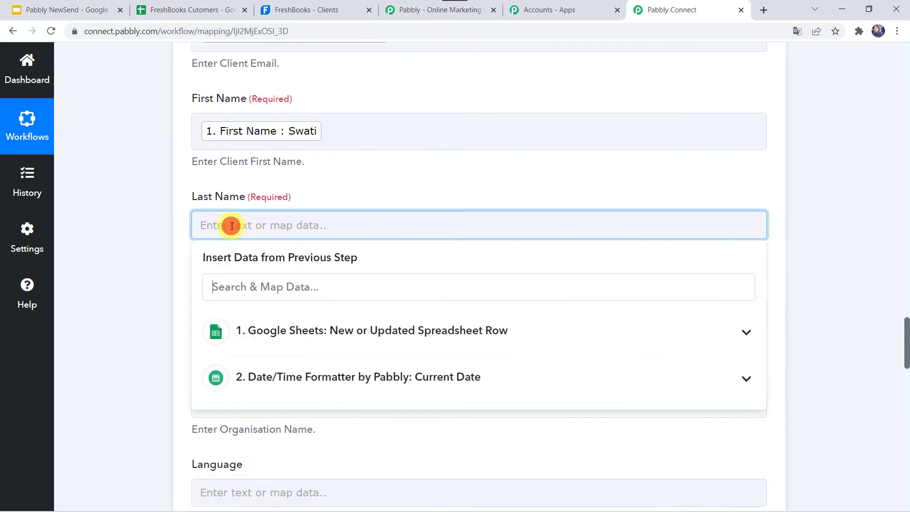
pyautogui.click(270, 331)
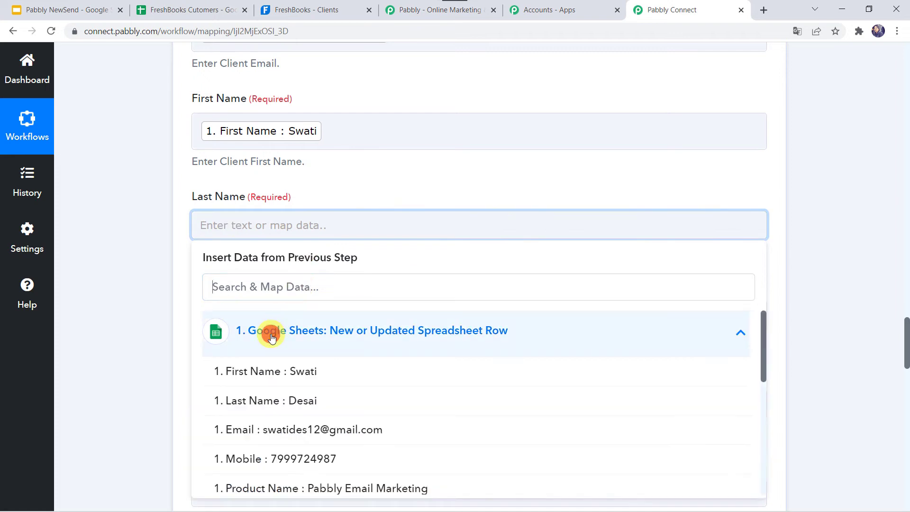
pyautogui.click(292, 403)
pyautogui.click(163, 304)
# - Open the Google Sheets mapping data for the next client field, then save the Create Client action and send a test request
pyautogui.scroll(-3, 163, 304)
pyautogui.click(245, 167)
pyautogui.click(259, 263)
pyautogui.click(135, 286)
pyautogui.scroll(-8, 134, 286)
pyautogui.scroll(-6, 134, 286)
pyautogui.scroll(-5, 134, 285)
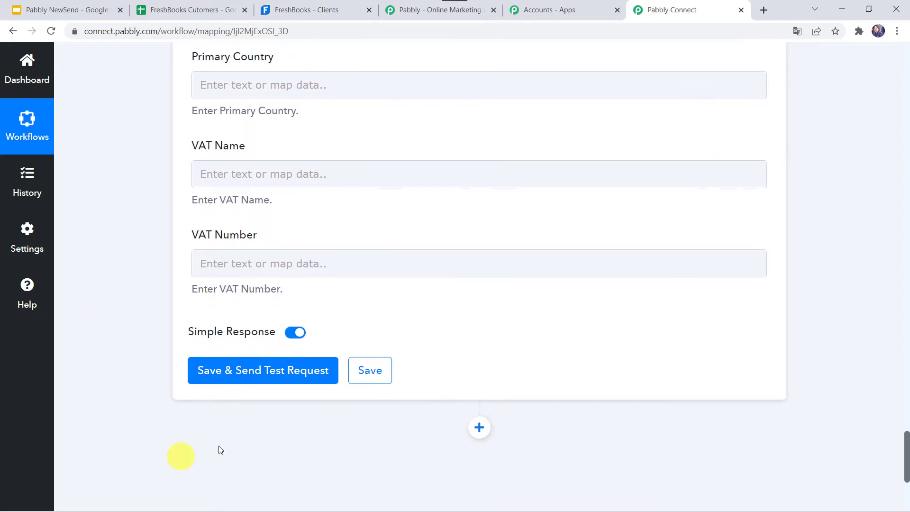
pyautogui.click(228, 375)
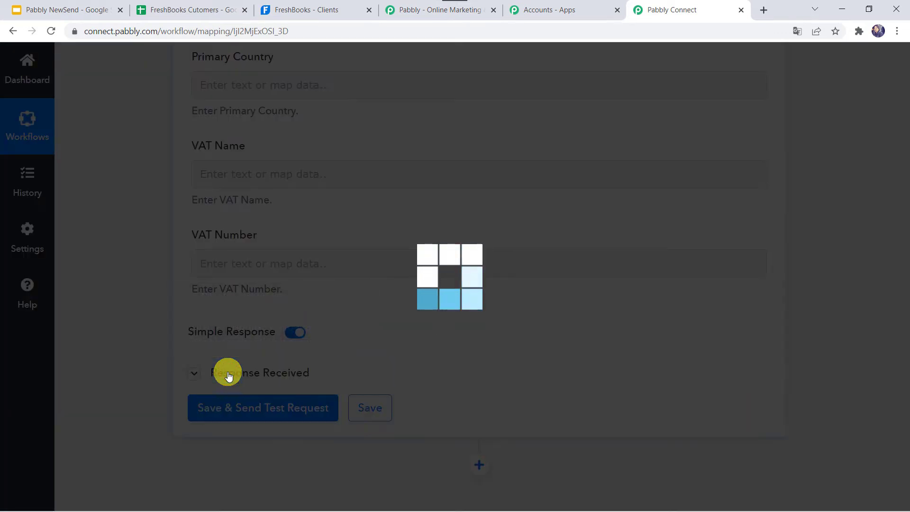
pyautogui.scroll(-4, 94, 407)
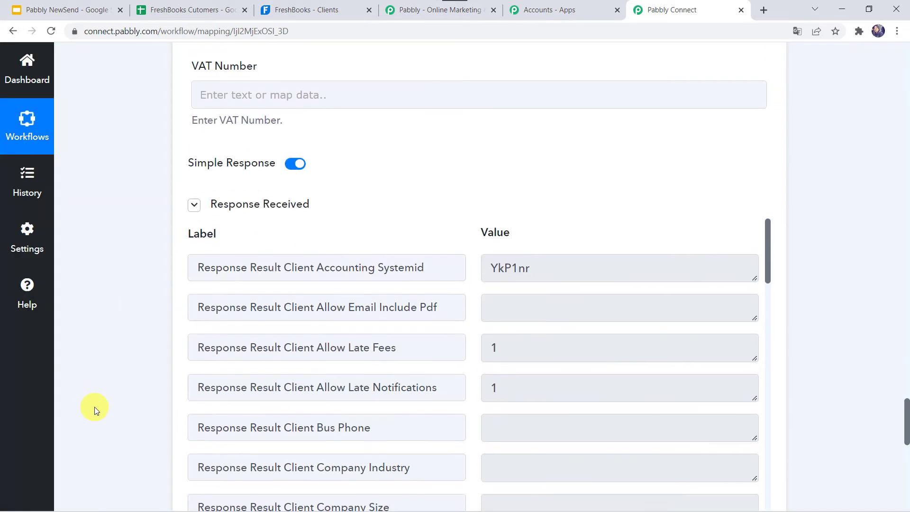
# - Switch to FreshBooks, reload the Clients page and check the recently active clients for the new entry
pyautogui.click(321, 13)
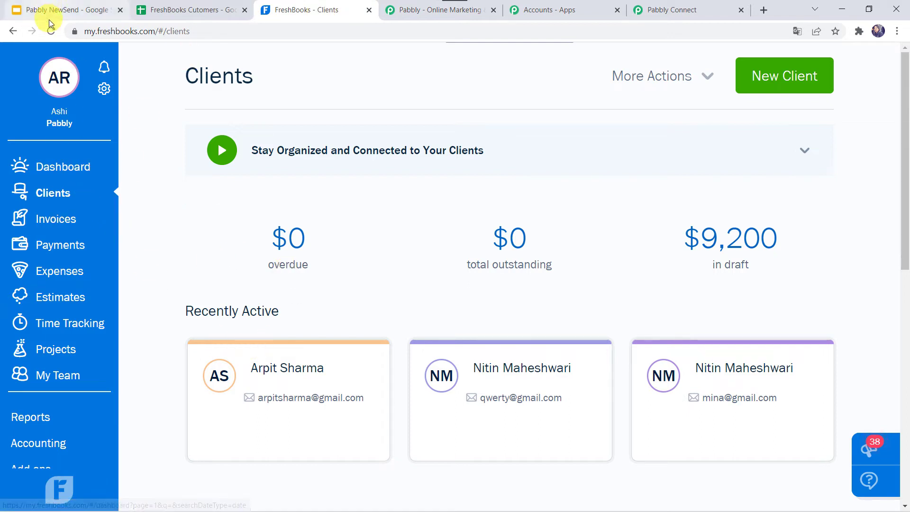
pyautogui.click(52, 32)
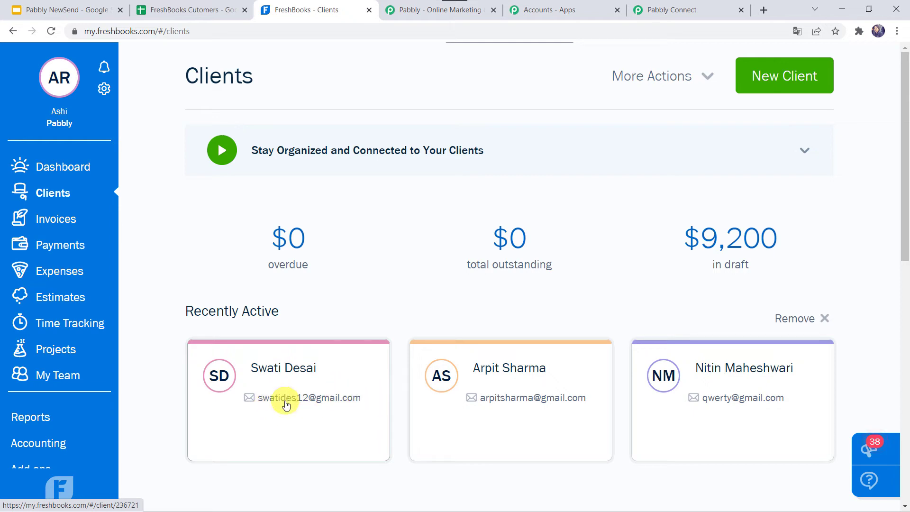
pyautogui.scroll(-5, 285, 404)
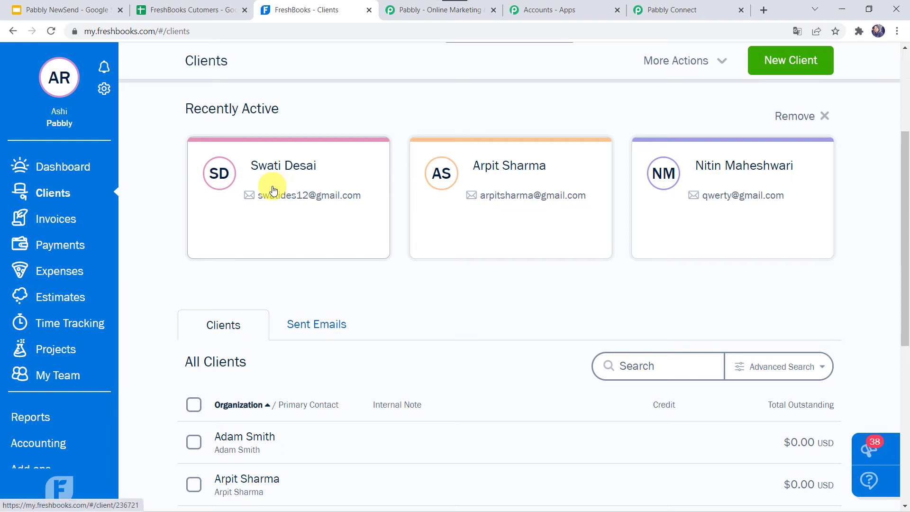
# - Back in Pabbly Connect, add an action step after Create Client using FreshBooks with the Create Invoice action event
pyautogui.click(666, 11)
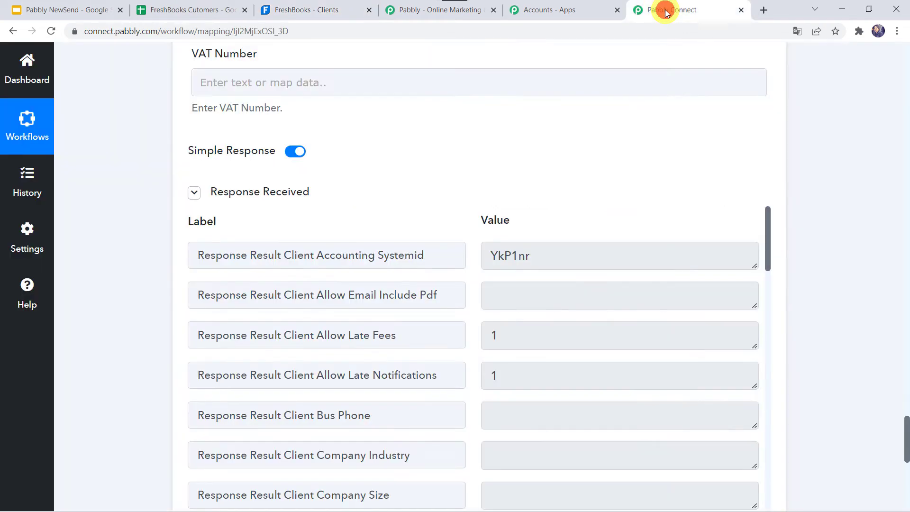
pyautogui.scroll(-7, 161, 324)
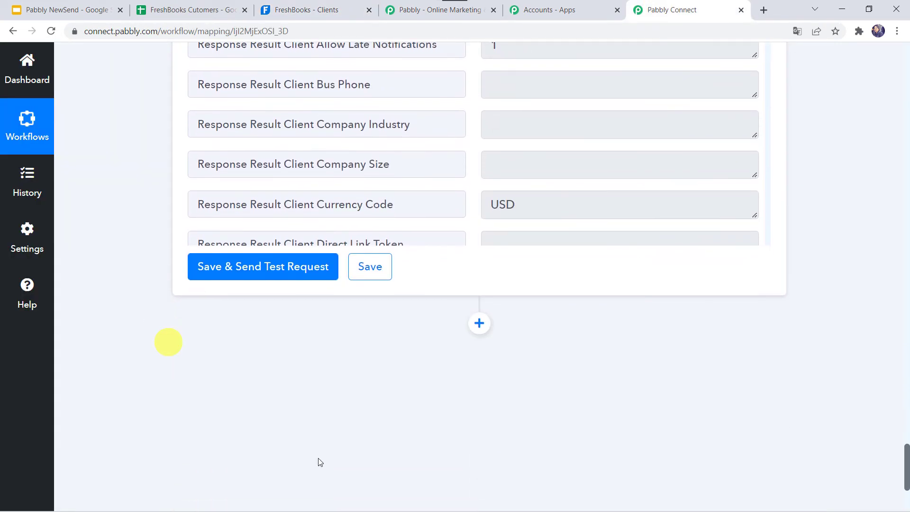
pyautogui.click(480, 325)
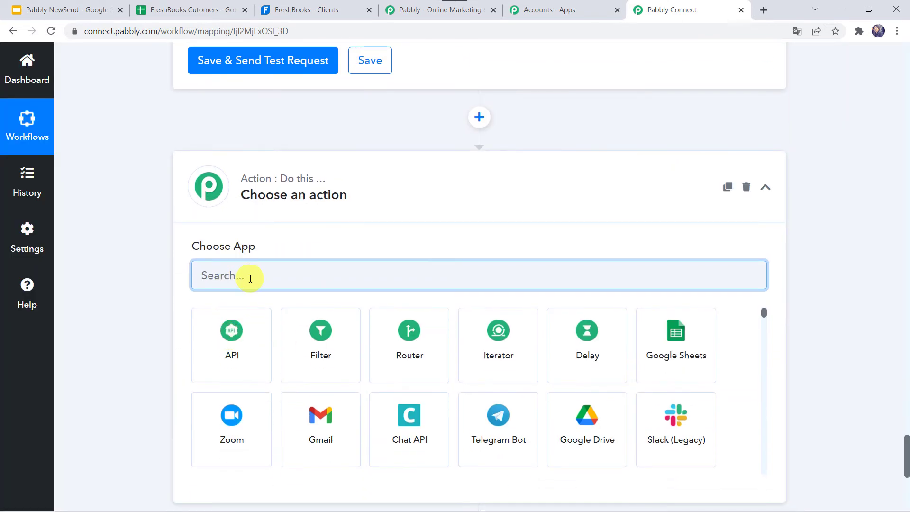
pyautogui.write('Fres')
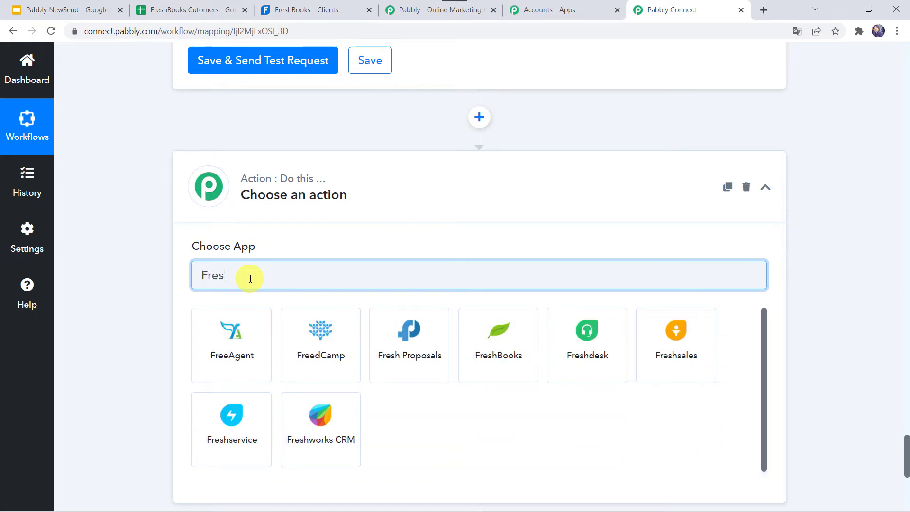
pyautogui.click(343, 362)
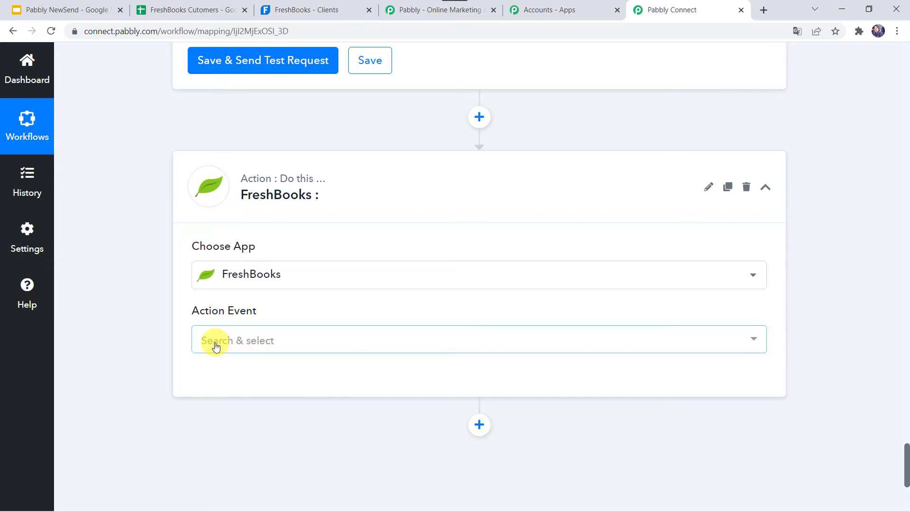
pyautogui.click(237, 346)
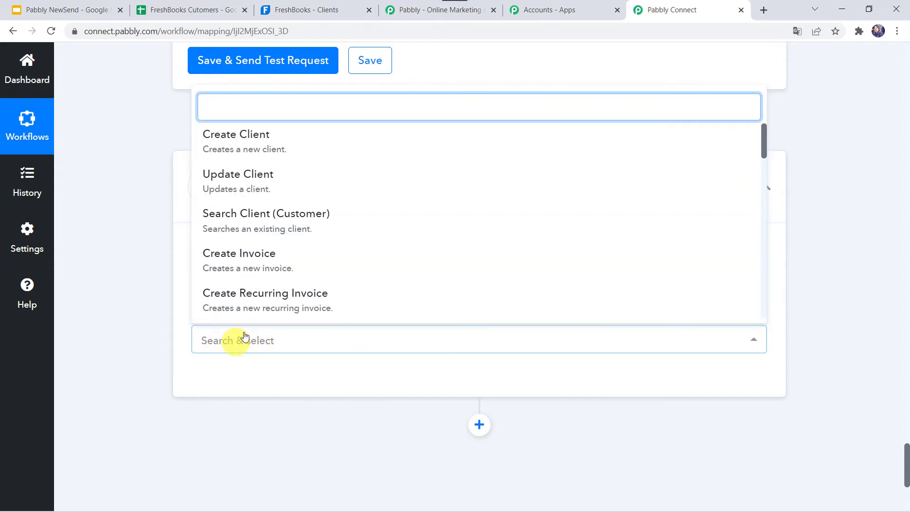
pyautogui.click(267, 264)
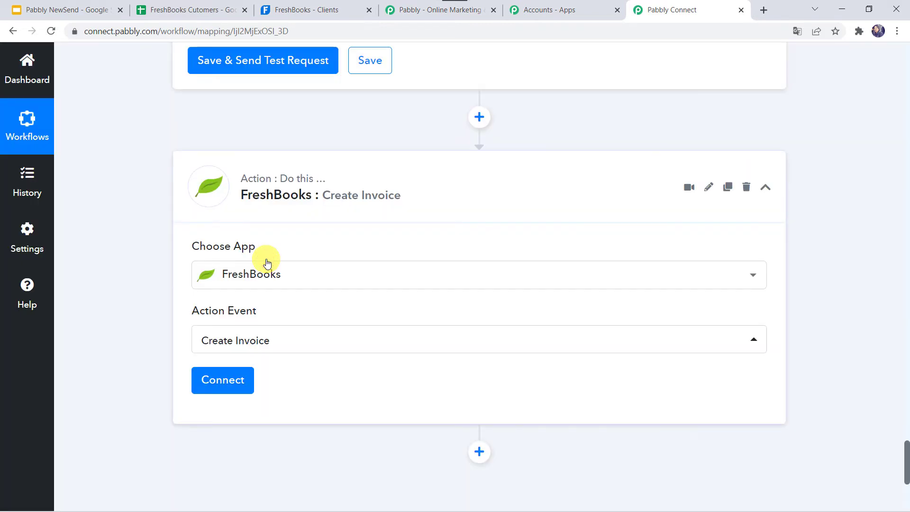
# - Connect the Create Invoice action through the existing FreshBooks #41 connection and set its Account Name to Pabbly
pyautogui.click(226, 380)
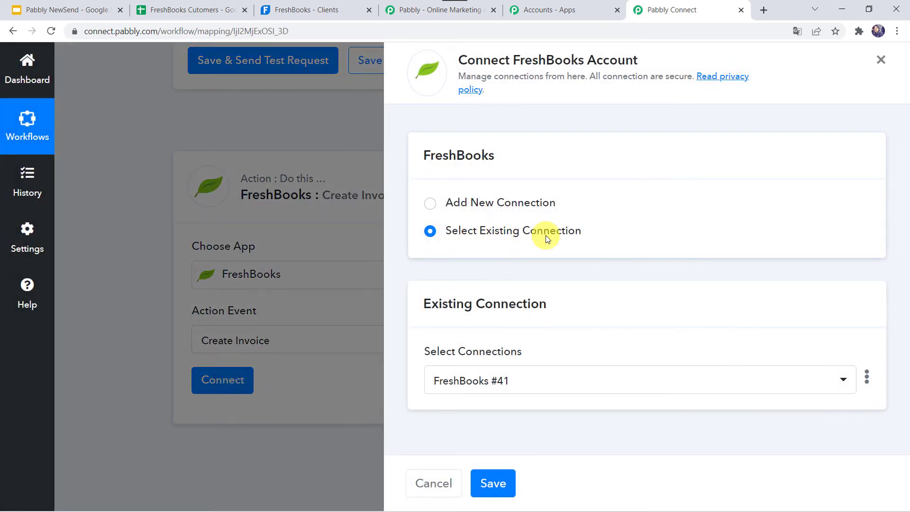
pyautogui.click(497, 484)
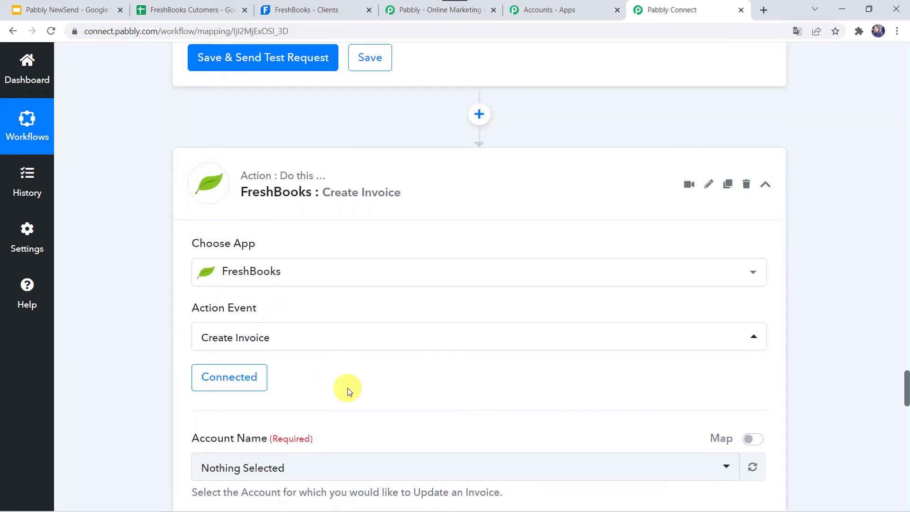
pyautogui.scroll(-5, 348, 391)
pyautogui.click(327, 239)
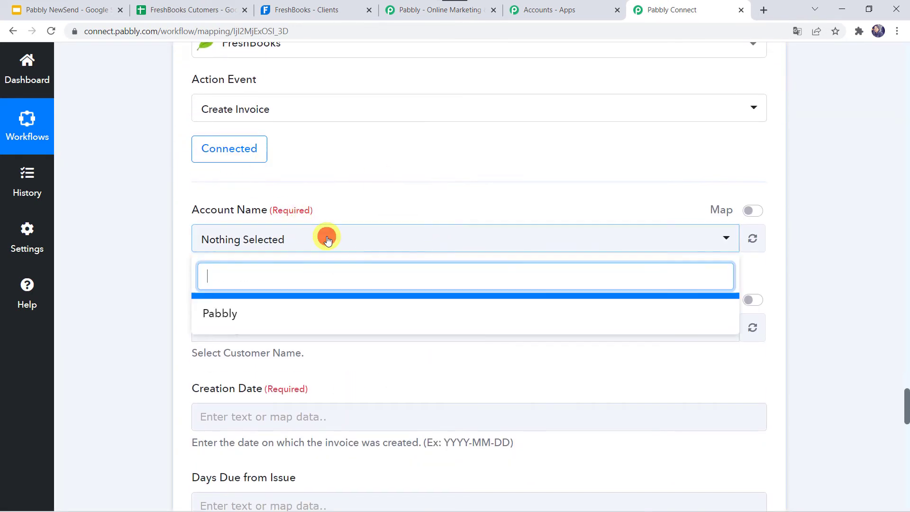
pyautogui.click(249, 313)
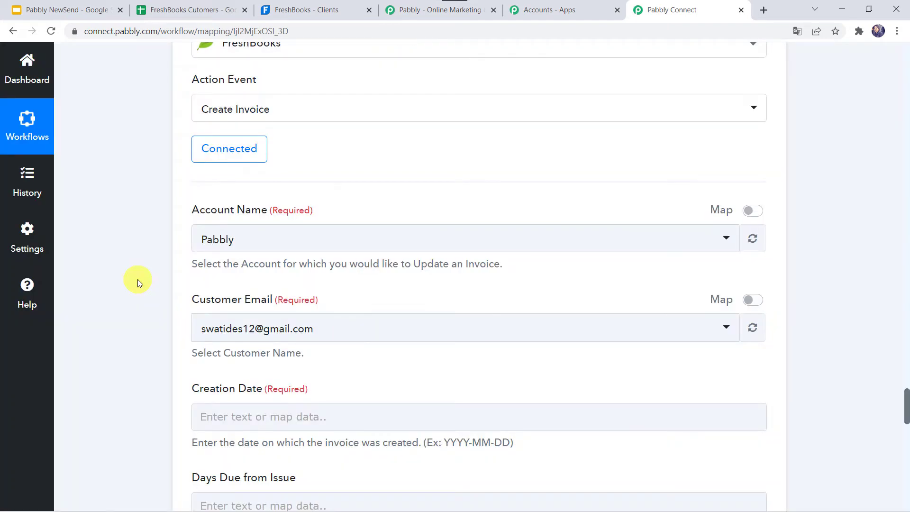
# - Turn on mapping for the invoice's Customer Email field and clear its preset value
pyautogui.scroll(-2, 138, 280)
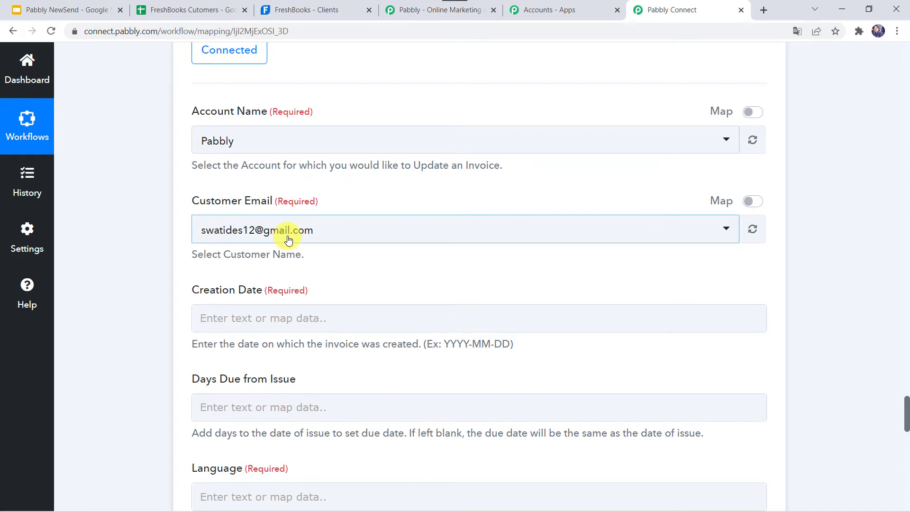
pyautogui.click(332, 235)
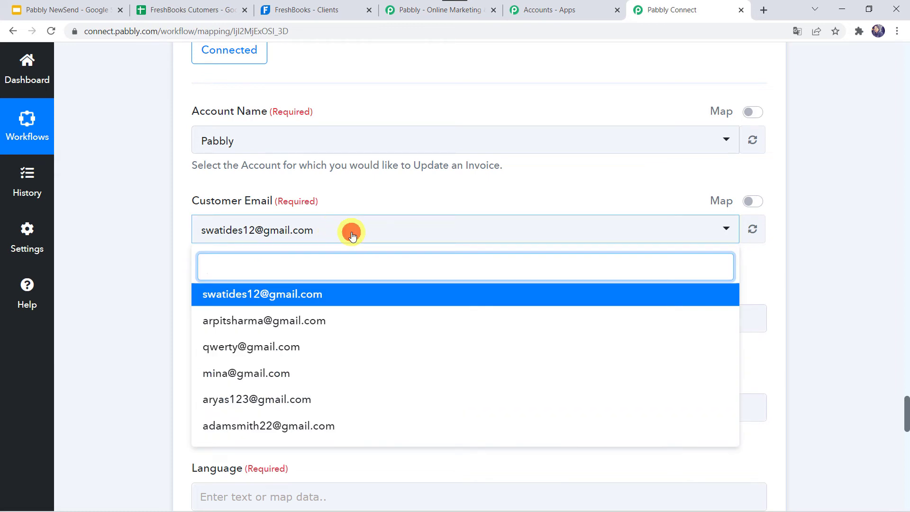
pyautogui.click(352, 236)
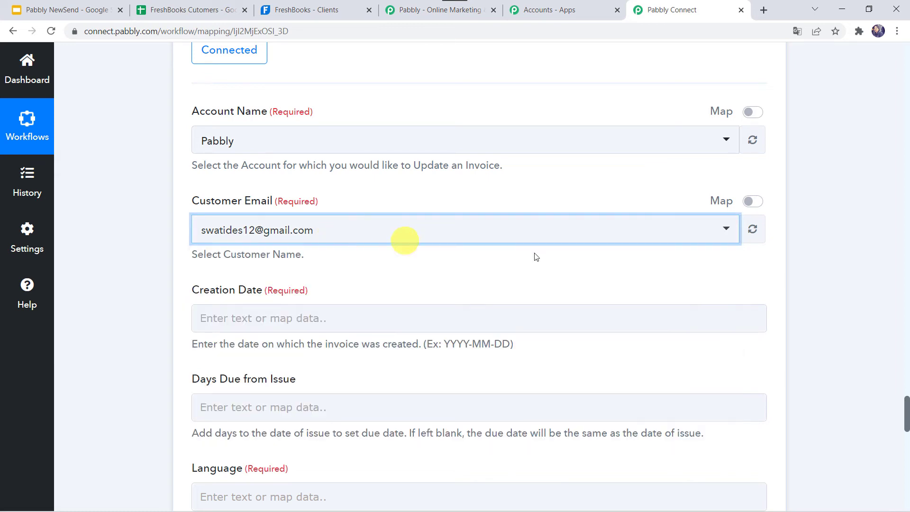
pyautogui.click(758, 203)
pyautogui.click(351, 237)
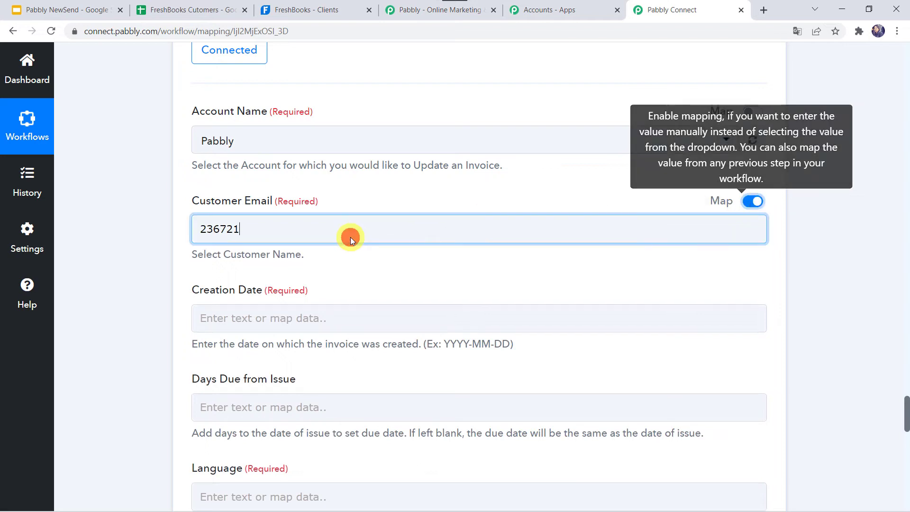
pyautogui.press('BackSpace')
pyautogui.press('BackSpace')
pyautogui.press('BackSpace')
pyautogui.press('BackSpace')
pyautogui.press('BackSpace')
pyautogui.press('BackSpace')
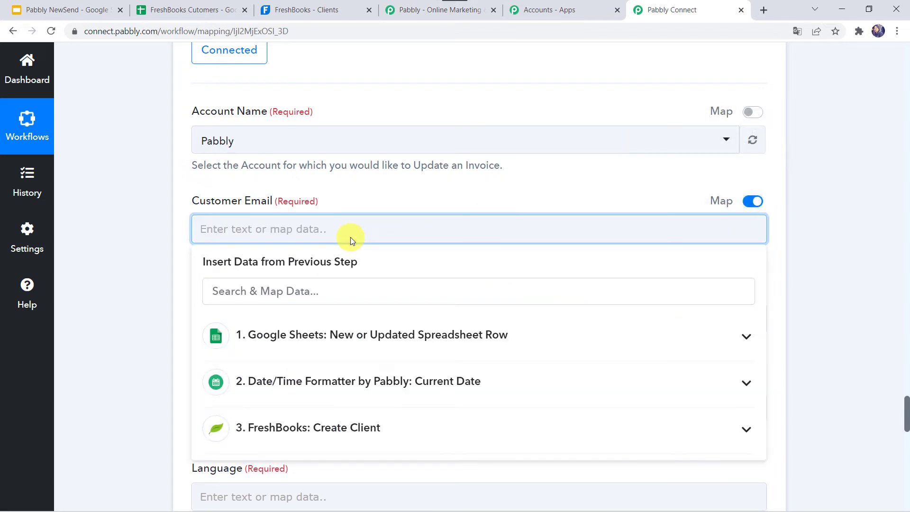
# - Map Customer Email to the Response Result Client Id from the FreshBooks Create Client step
pyautogui.scroll(-2, 128, 374)
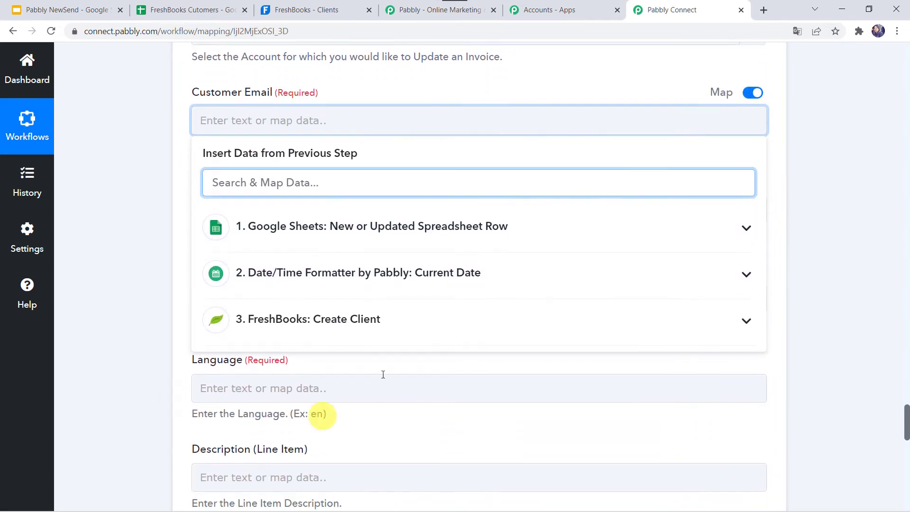
pyautogui.click(313, 323)
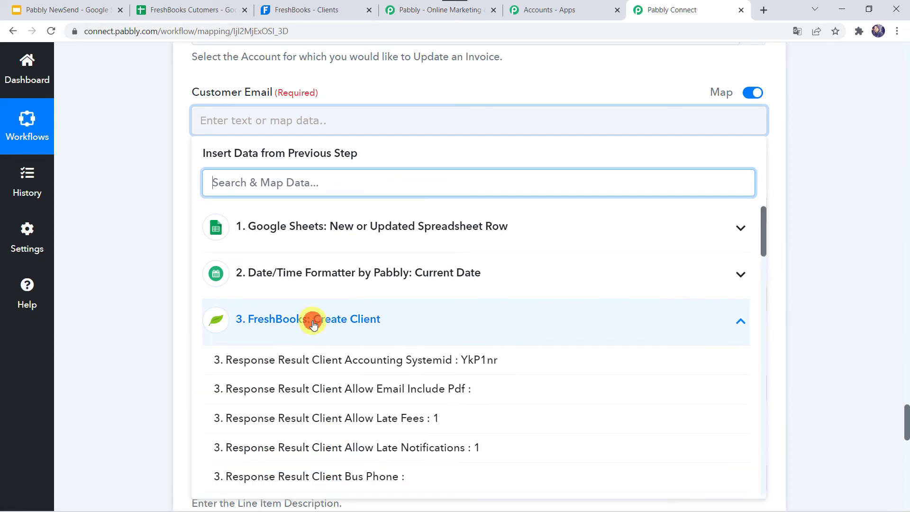
pyautogui.scroll(-5, 329, 457)
pyautogui.scroll(-6, 326, 464)
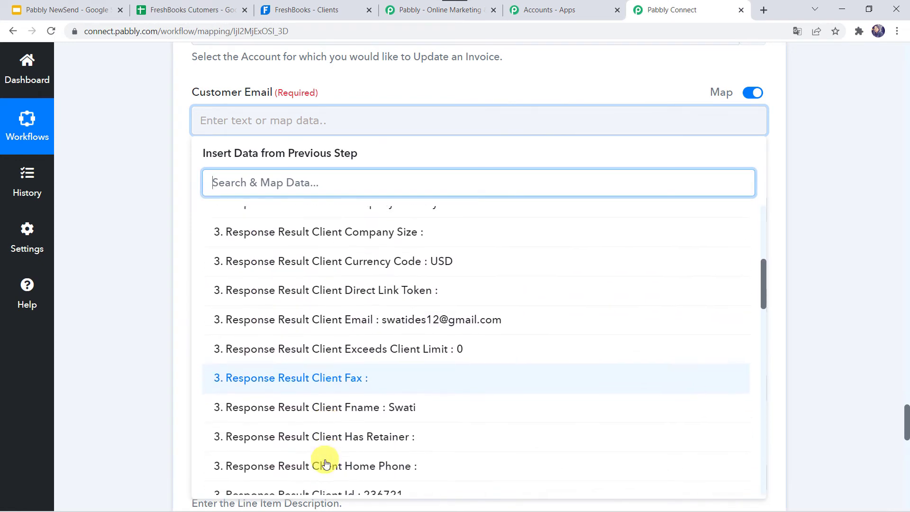
pyautogui.scroll(-2, 326, 462)
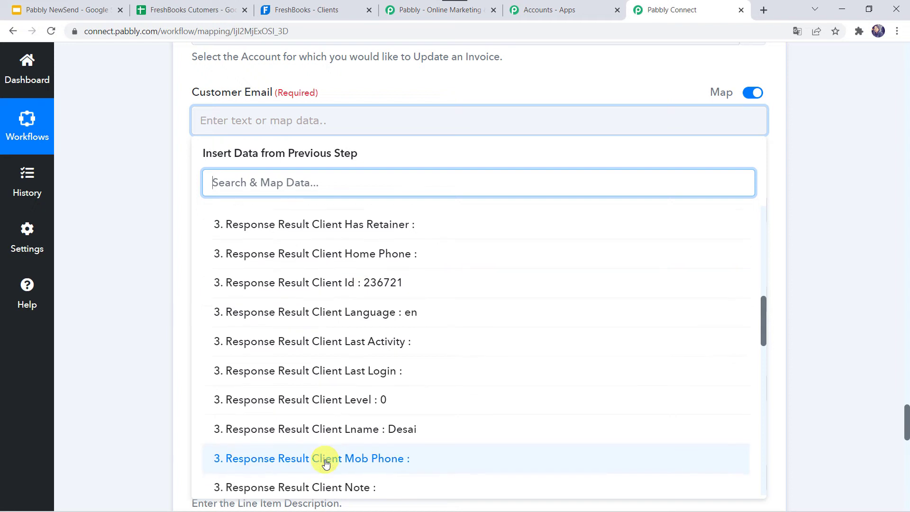
pyautogui.scroll(2, 325, 461)
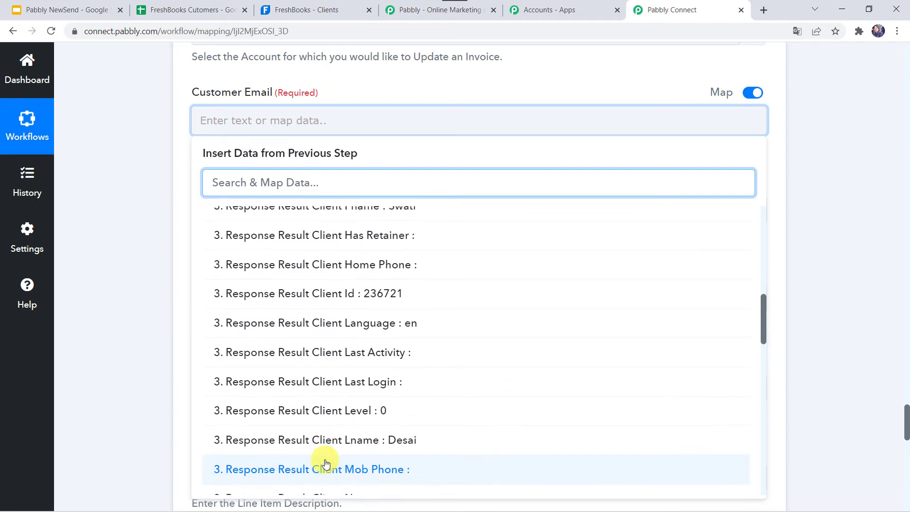
pyautogui.click(382, 303)
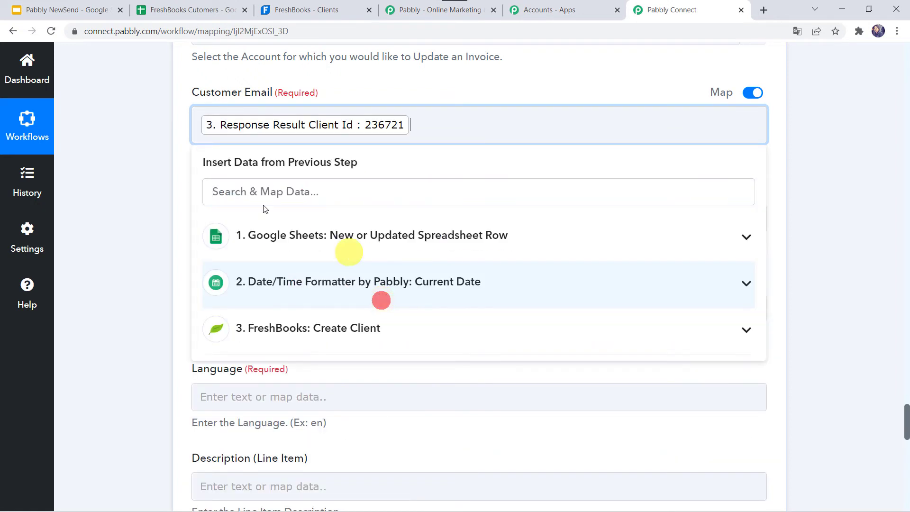
pyautogui.click(143, 216)
# - Map the invoice's Creation Date to the Datetime value from the Date/Time Formatter step
pyautogui.click(202, 211)
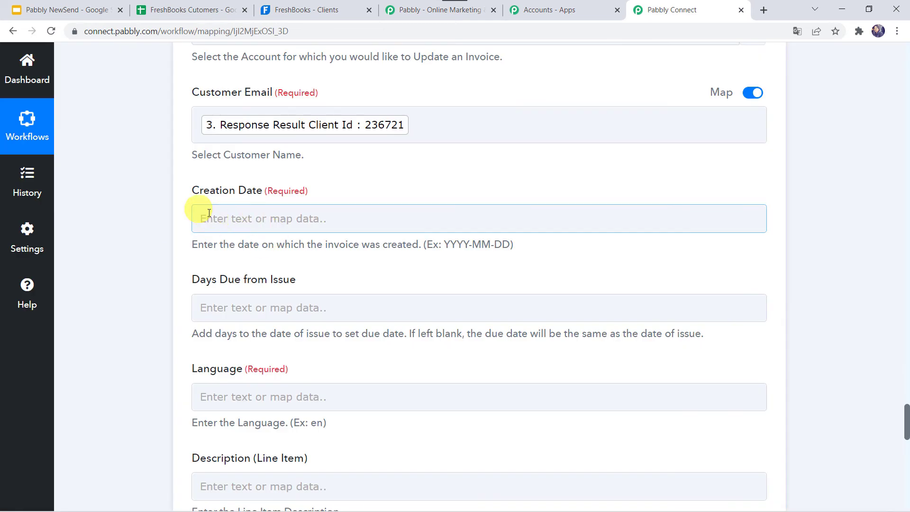
pyautogui.click(217, 216)
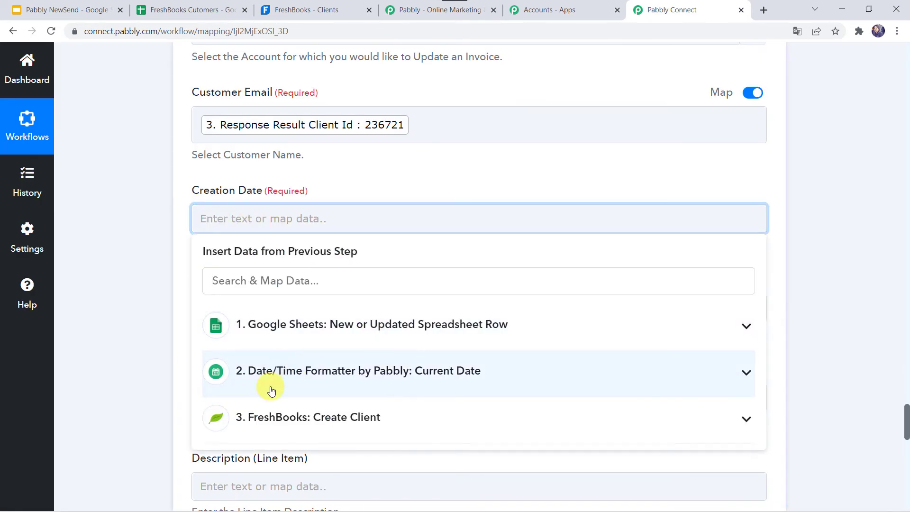
pyautogui.click(339, 380)
pyautogui.click(298, 415)
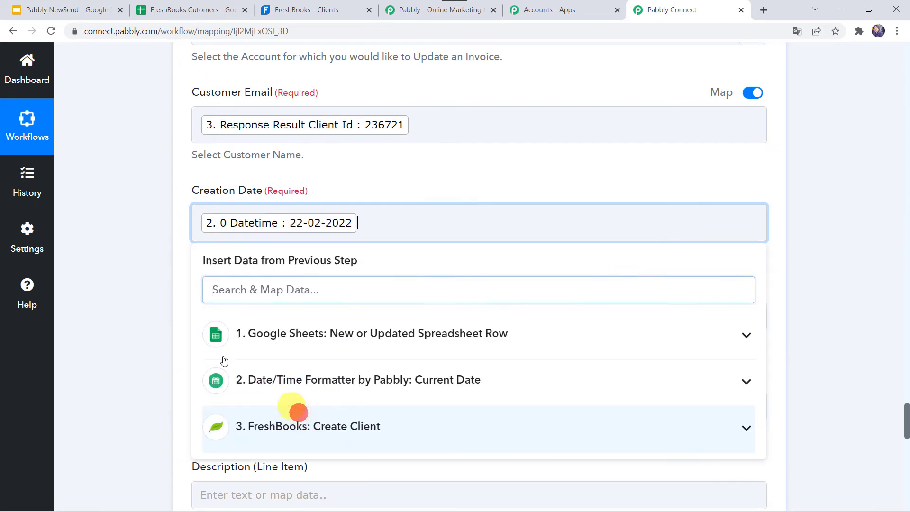
pyautogui.click(156, 320)
# - Leave Days Due from Issue blank and set the invoice's Language to en
pyautogui.scroll(-3, 156, 320)
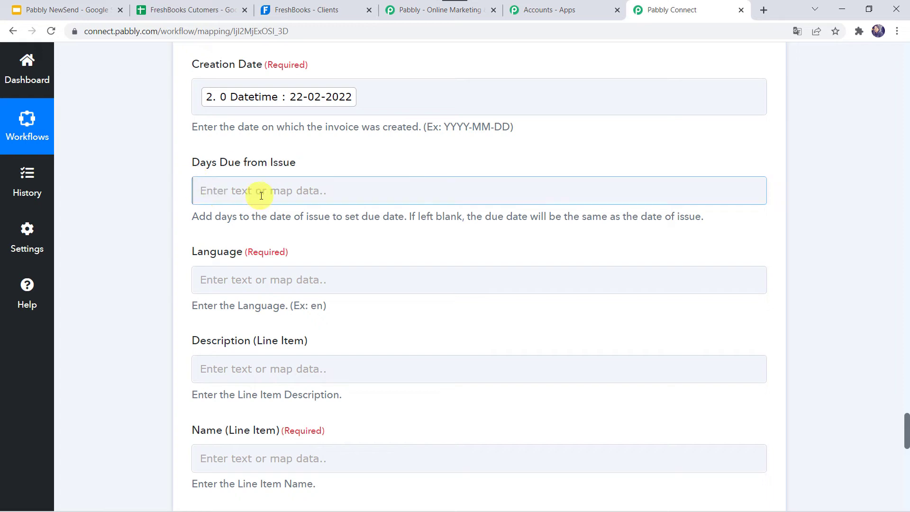
pyautogui.click(214, 280)
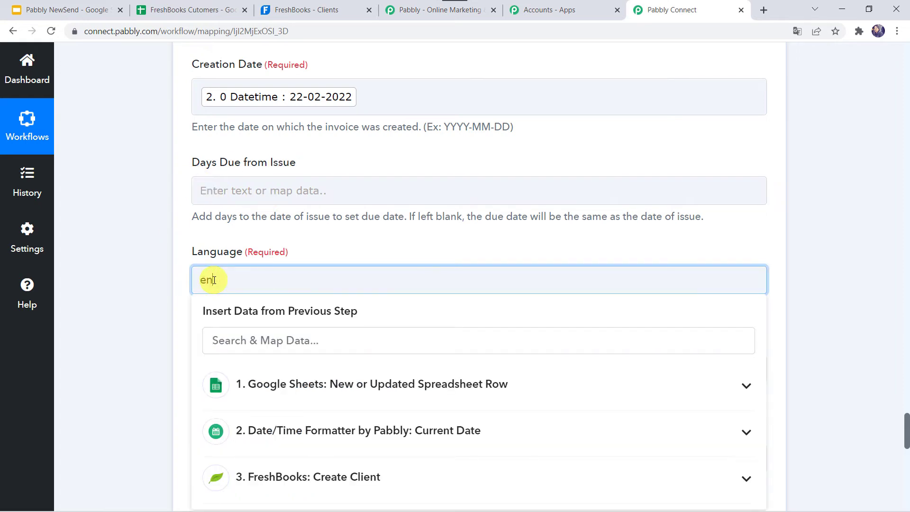
pyautogui.click(159, 291)
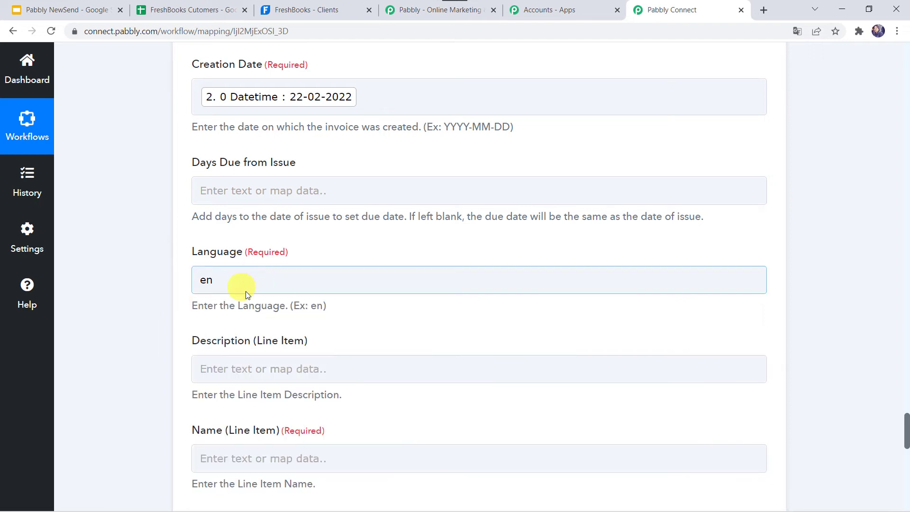
pyautogui.click(152, 275)
# - Leave the line item Description empty and map the line item Name to Product Name from the Google Sheets row
pyautogui.scroll(-3, 153, 274)
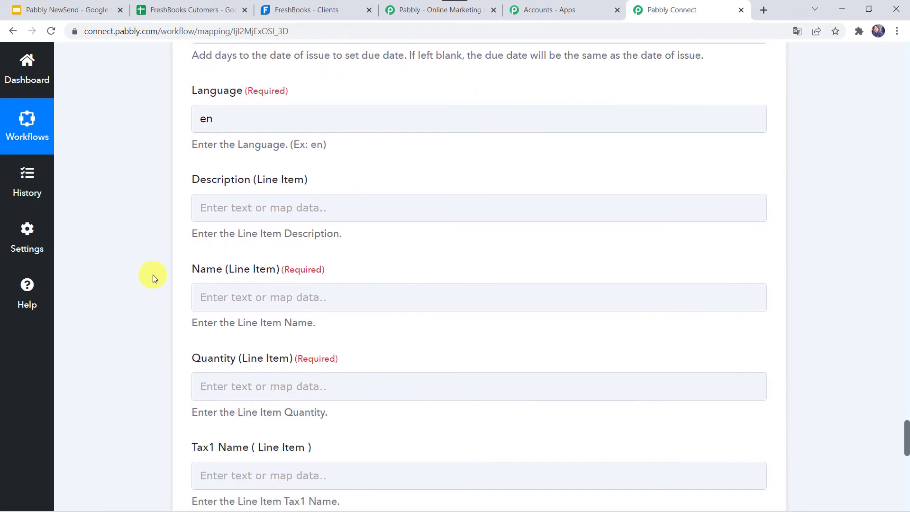
pyautogui.click(241, 203)
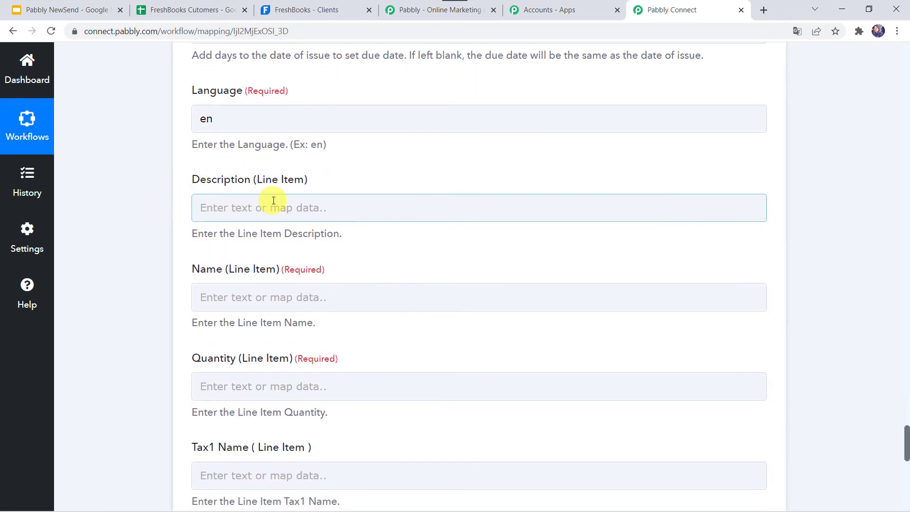
pyautogui.click(146, 257)
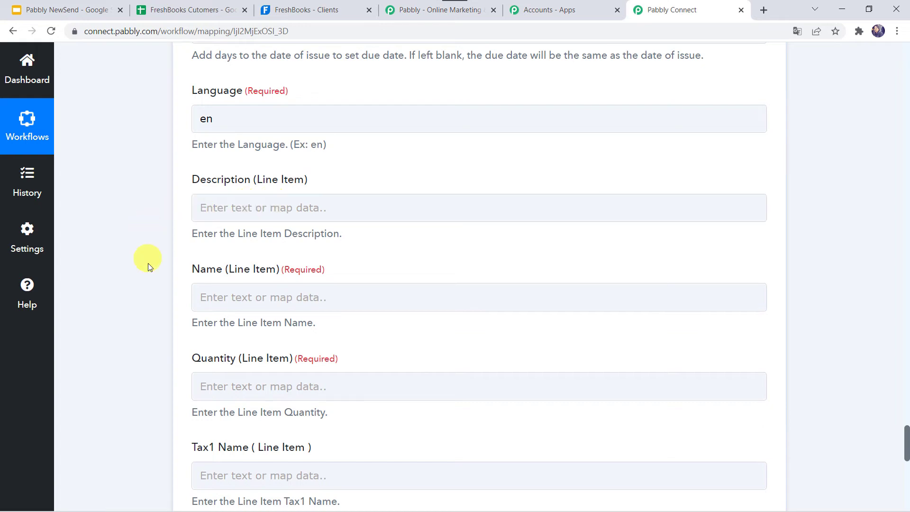
pyautogui.scroll(-2, 148, 263)
pyautogui.click(194, 200)
pyautogui.click(193, 201)
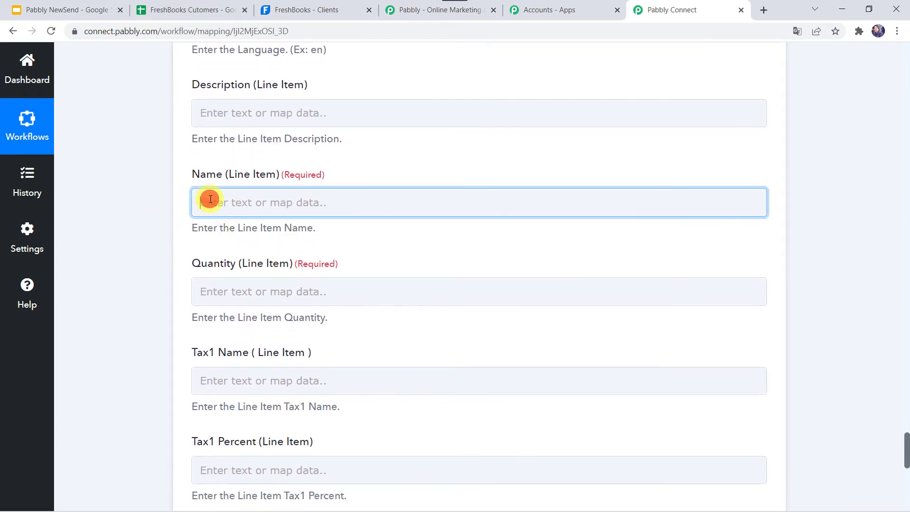
pyautogui.click(278, 311)
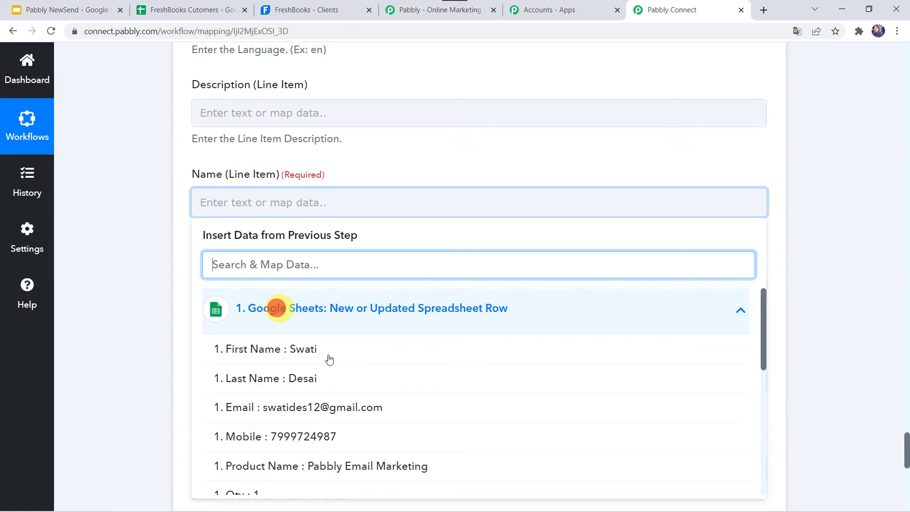
pyautogui.click(276, 462)
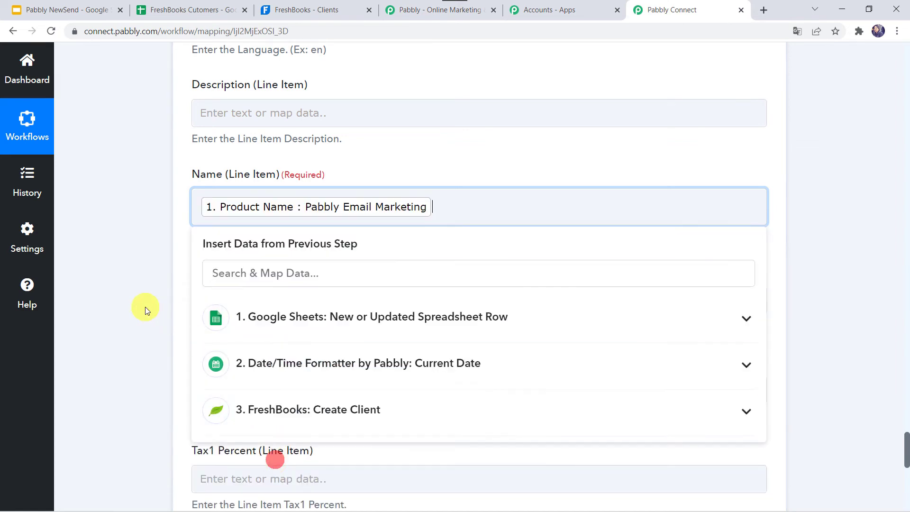
pyautogui.click(142, 309)
# - Map the line item Quantity to the Qty value from the Google Sheets row
pyautogui.scroll(-2, 142, 309)
pyautogui.click(240, 184)
pyautogui.click(239, 184)
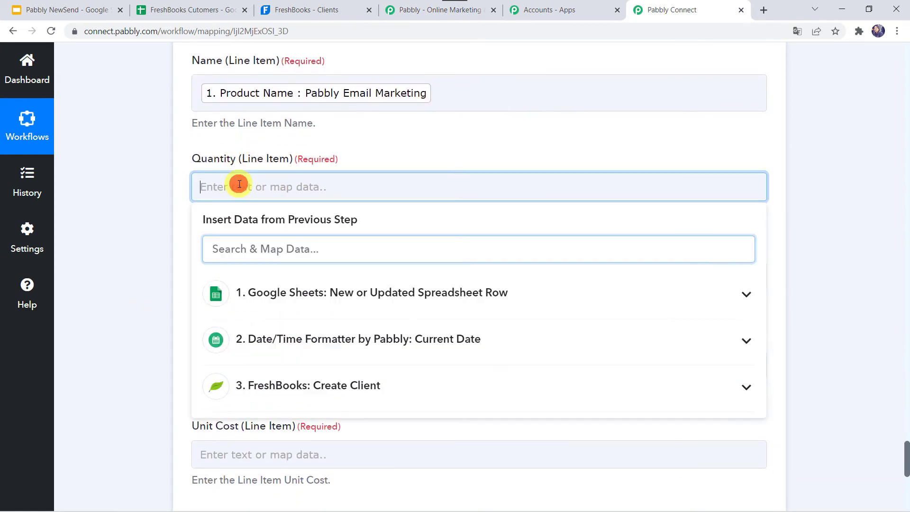
pyautogui.click(263, 296)
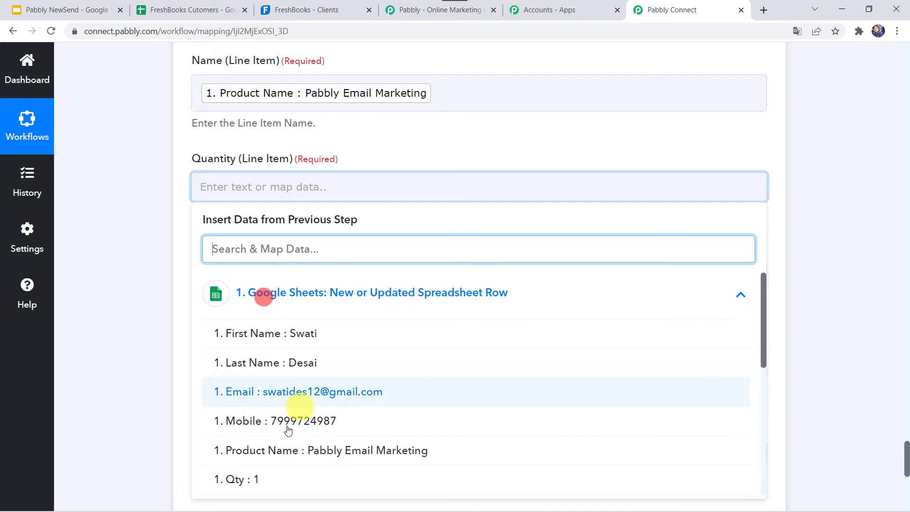
pyautogui.click(239, 479)
pyautogui.click(154, 309)
# - Skip both Tax1 fields and map the line item Unit Cost to Unit Price from the Google Sheets row
pyautogui.scroll(-3, 155, 309)
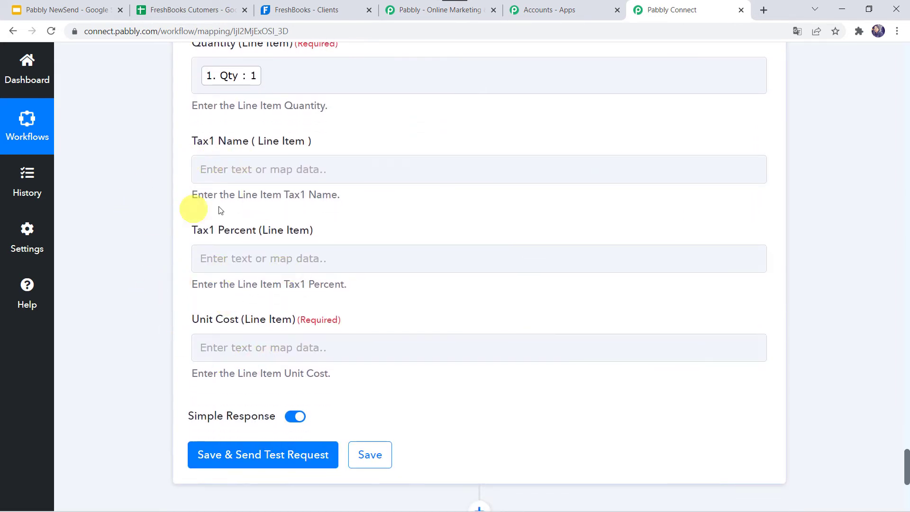
pyautogui.click(249, 343)
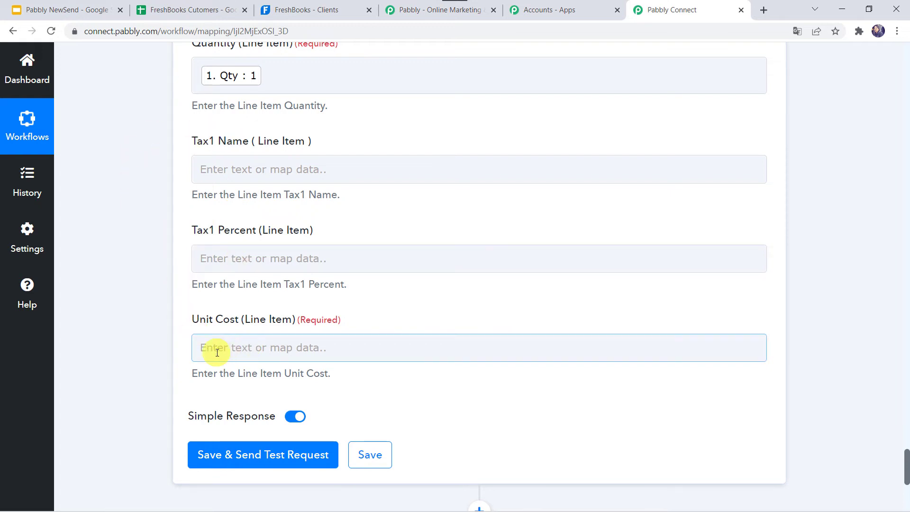
pyautogui.scroll(-2, 148, 352)
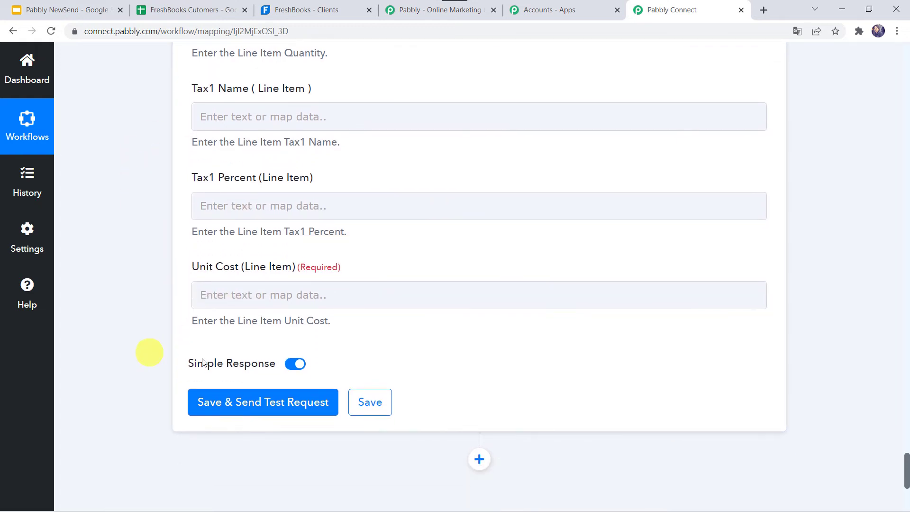
pyautogui.click(211, 294)
pyautogui.scroll(-3, 150, 314)
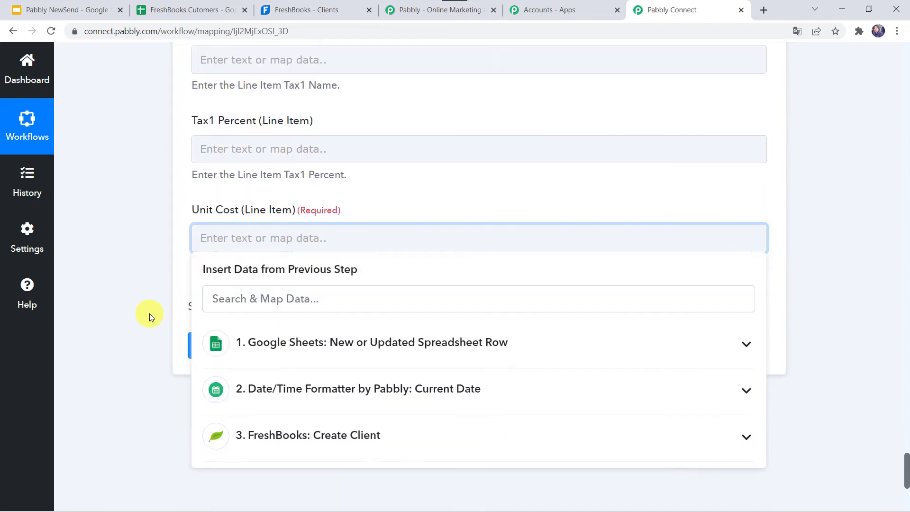
pyautogui.click(260, 281)
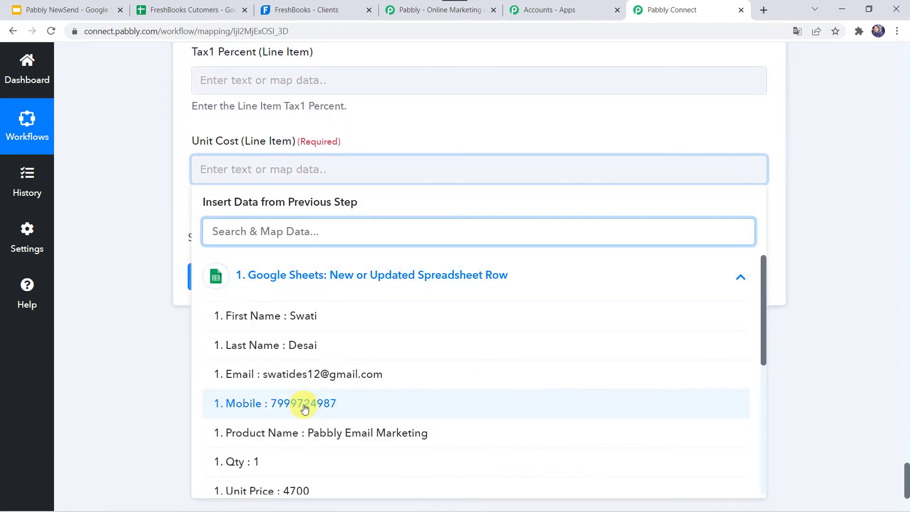
pyautogui.scroll(-3, 304, 406)
pyautogui.click(291, 332)
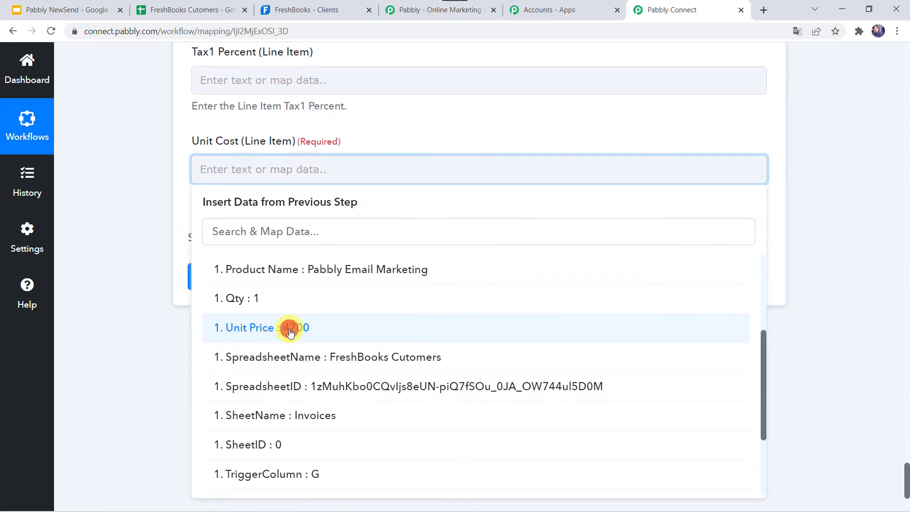
pyautogui.click(122, 183)
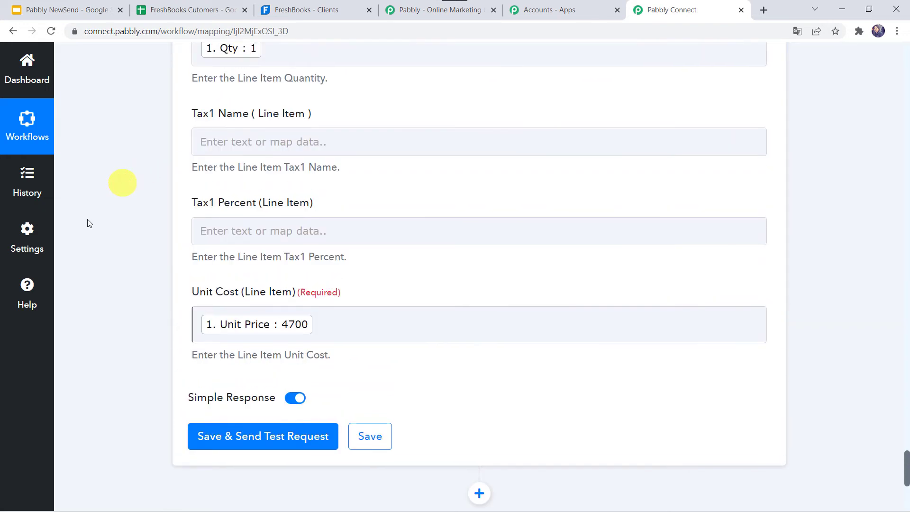
# - Save the Create Invoice action, send a test request and review the response received
pyautogui.click(247, 438)
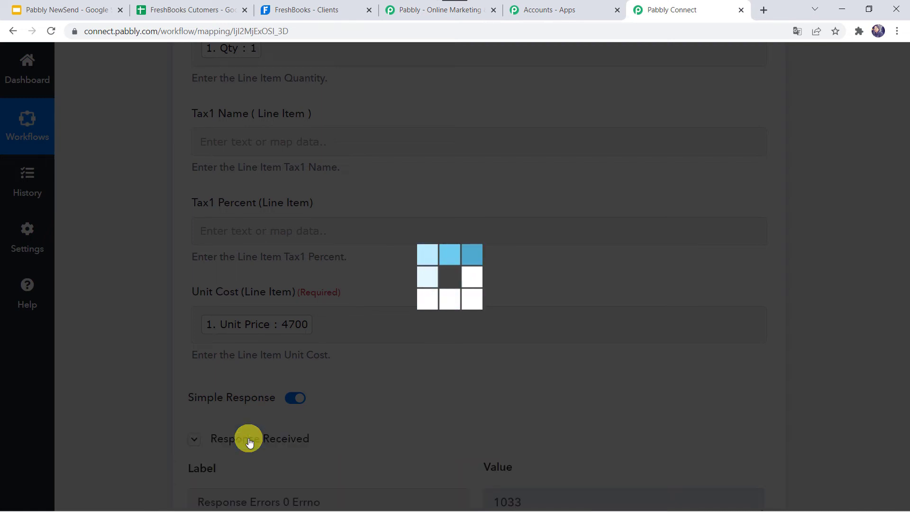
pyautogui.scroll(-5, 135, 389)
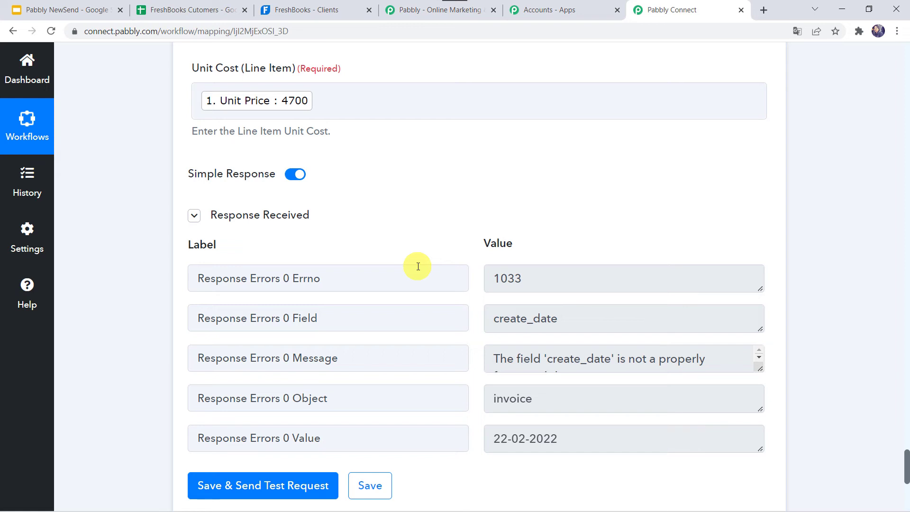
pyautogui.scroll(2, 419, 267)
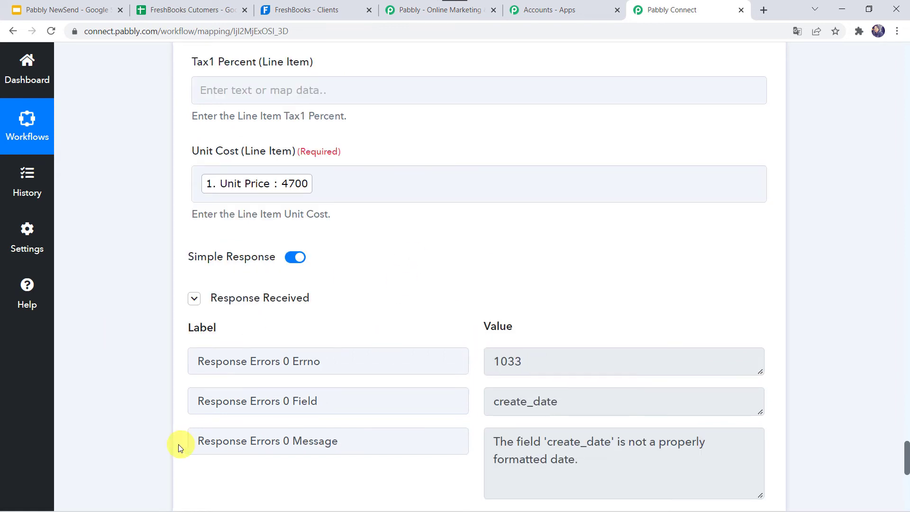
# - Set the Current Date formatter's Basic Format to YYYY-MM-DD and send a new test request for that action
pyautogui.scroll(-3, 126, 429)
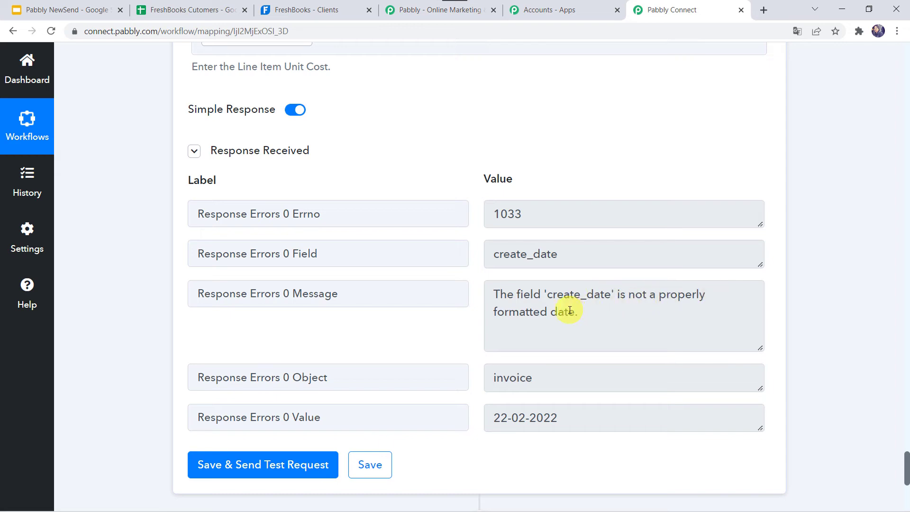
pyautogui.scroll(13, 102, 188)
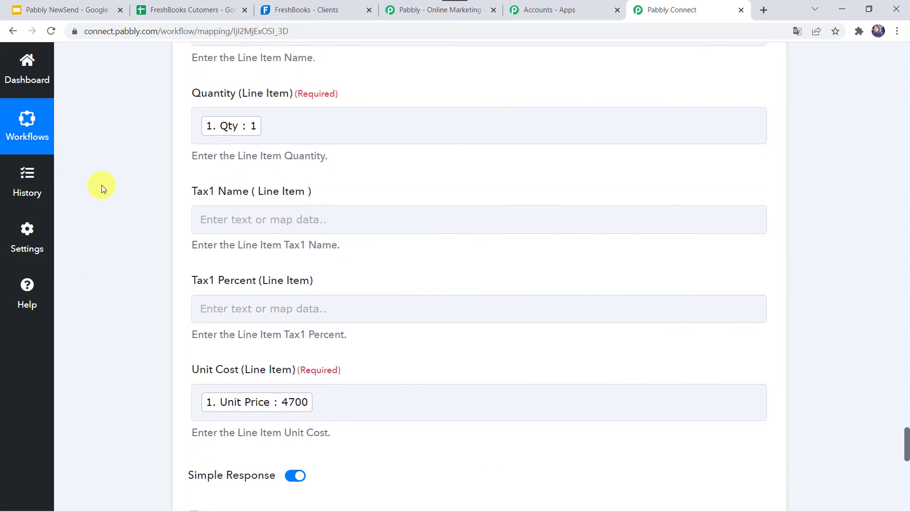
pyautogui.scroll(7, 101, 189)
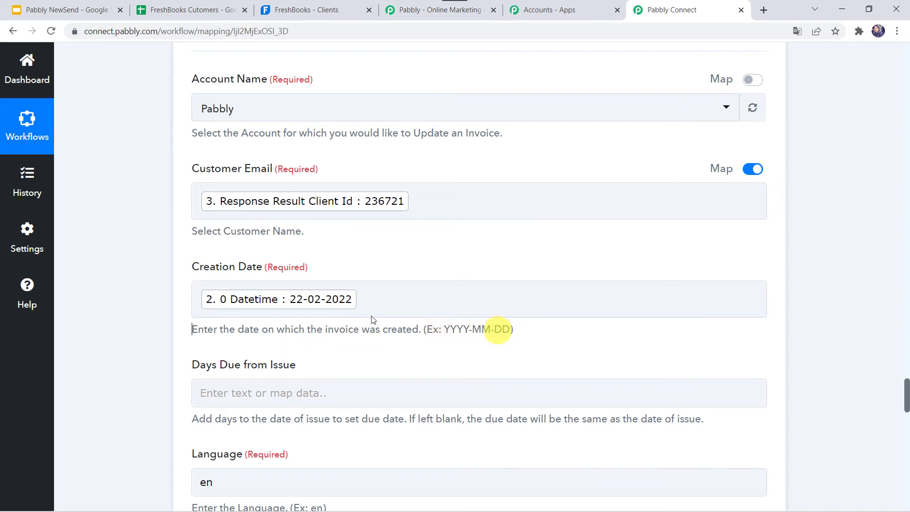
pyautogui.scroll(20, 136, 258)
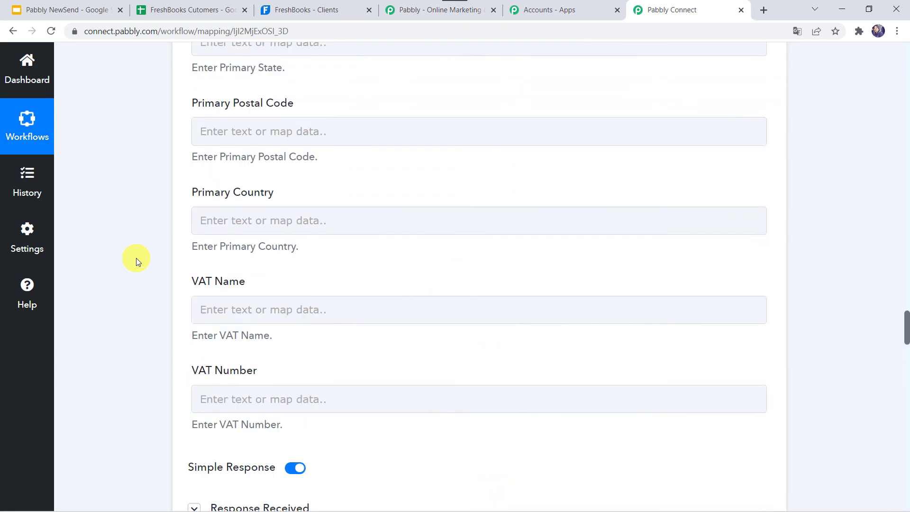
pyautogui.scroll(20, 136, 258)
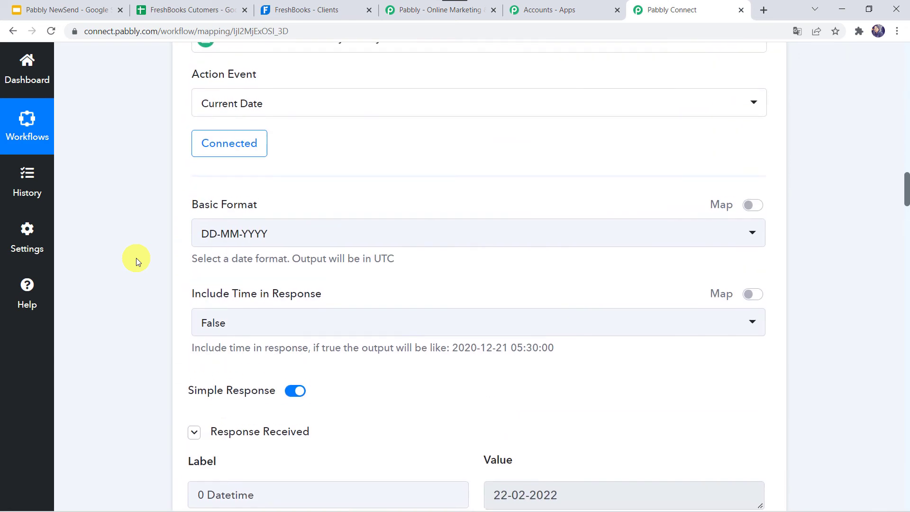
pyautogui.click(254, 235)
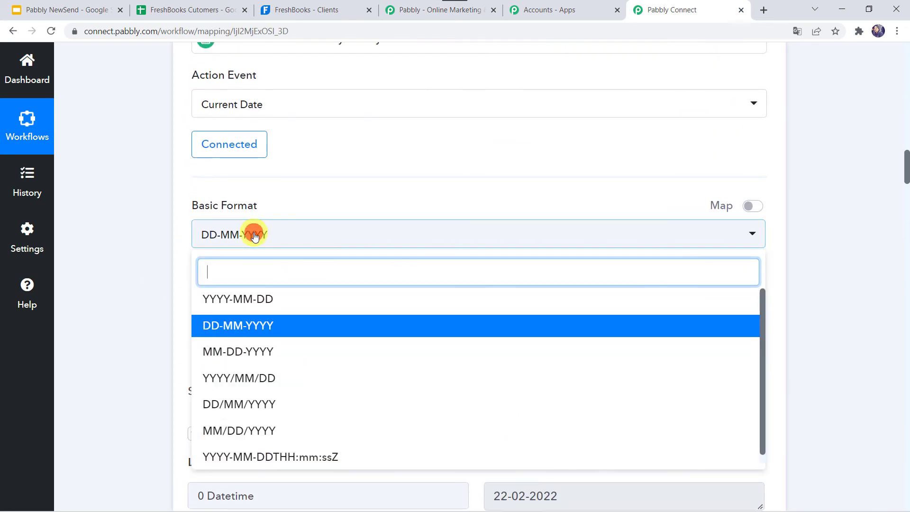
pyautogui.click(240, 300)
pyautogui.scroll(-5, 141, 288)
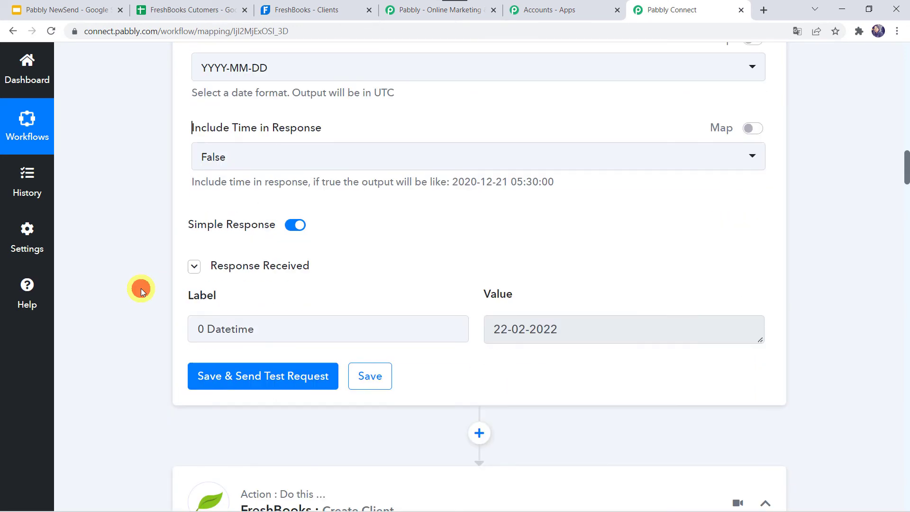
pyautogui.click(236, 329)
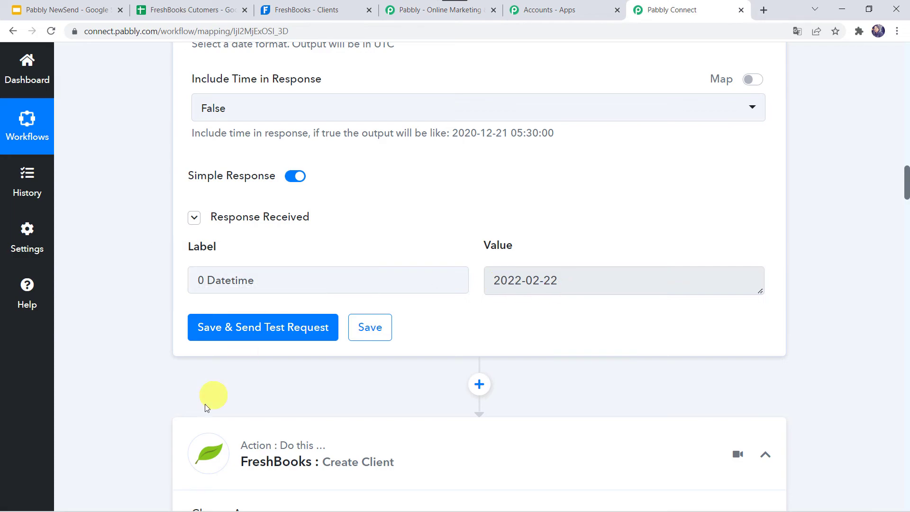
# - Replace the Creation Date mapping in Create Invoice with the 0 Datetime value from the re-tested Date/Time Formatter
pyautogui.scroll(-10, 156, 428)
pyautogui.scroll(-20, 156, 427)
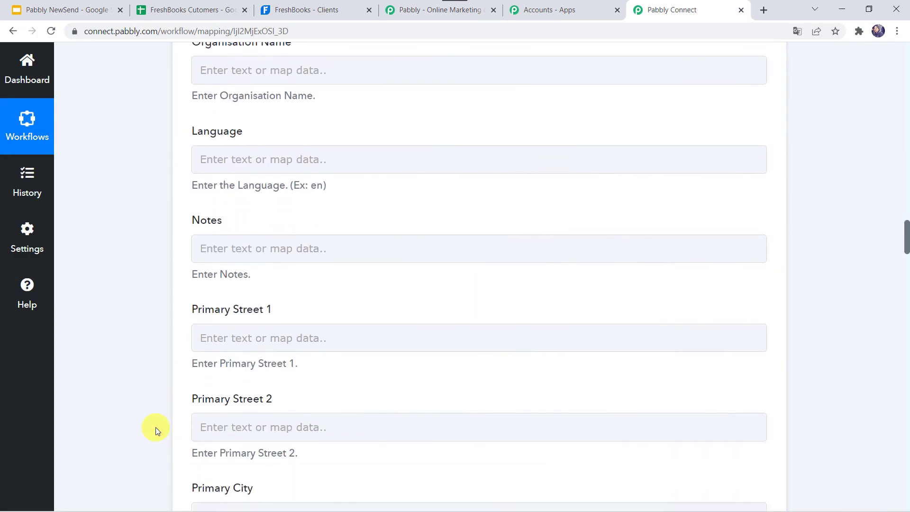
pyautogui.scroll(-12, 156, 428)
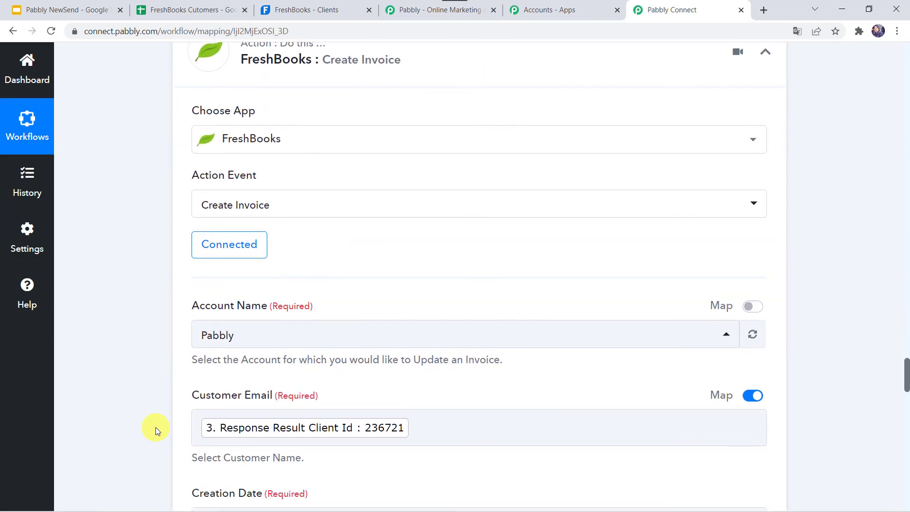
pyautogui.click(374, 185)
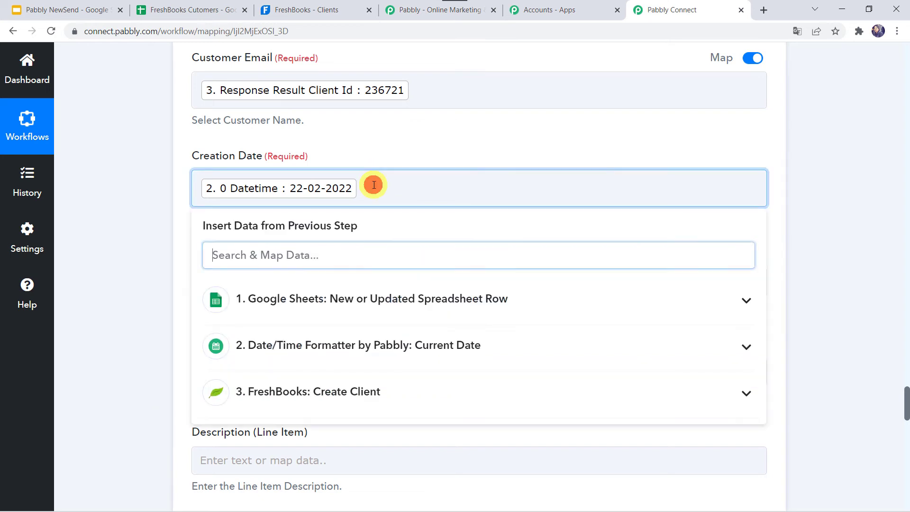
pyautogui.press('BackSpace')
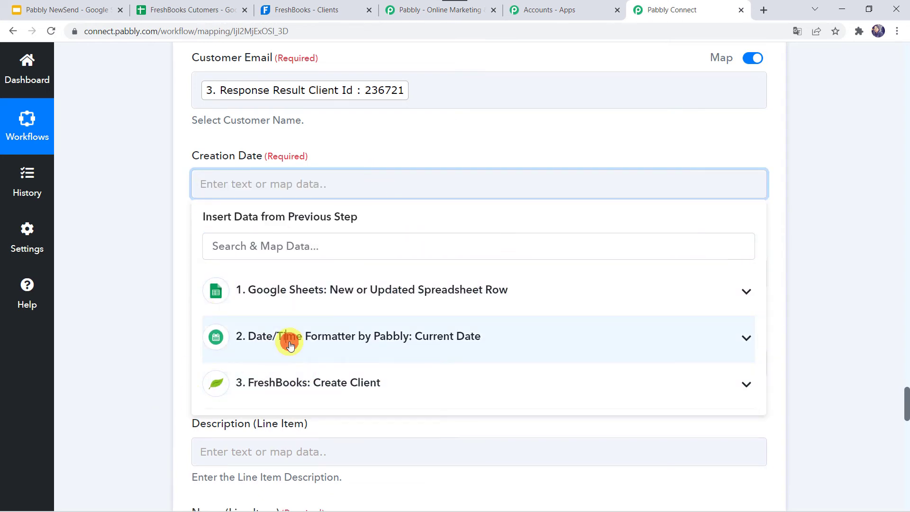
pyautogui.click(290, 344)
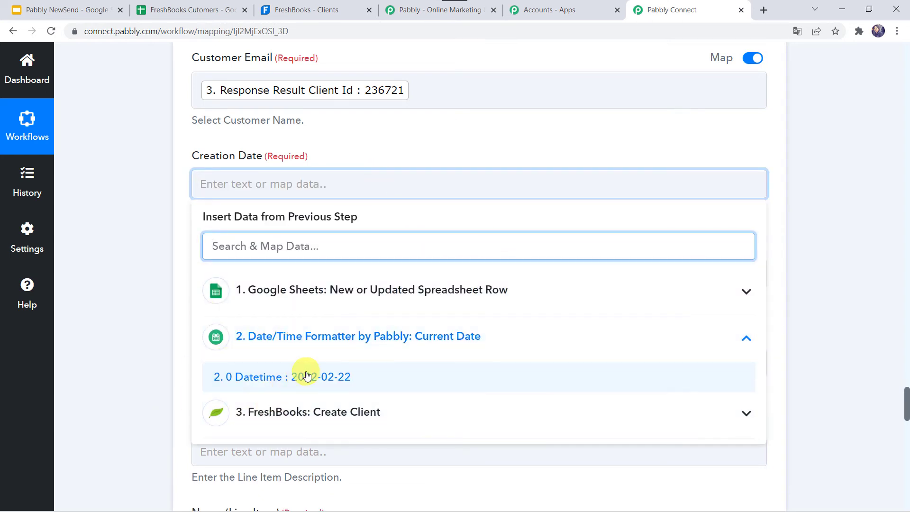
pyautogui.click(306, 376)
pyautogui.click(99, 306)
# - Save the Create Invoice action with the remapped date, send another test request and check the response
pyautogui.scroll(-4, 100, 306)
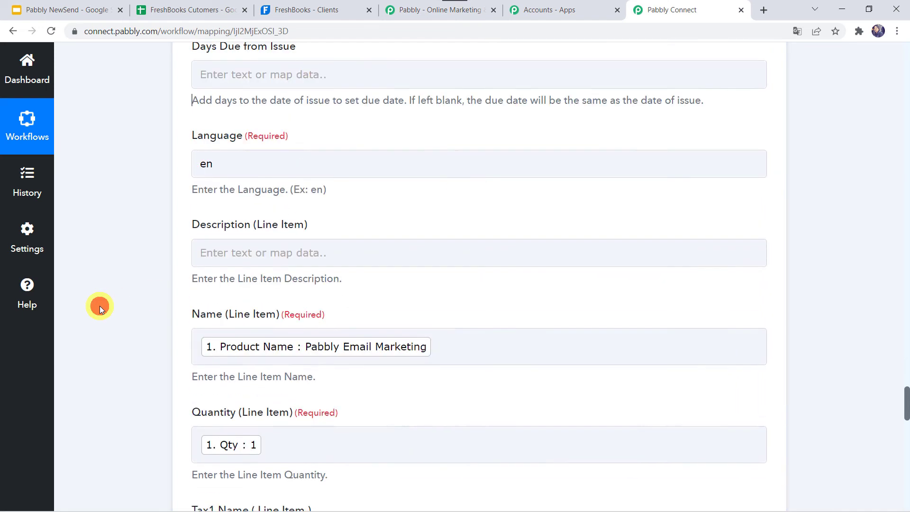
pyautogui.scroll(-6, 99, 306)
pyautogui.scroll(10, 100, 306)
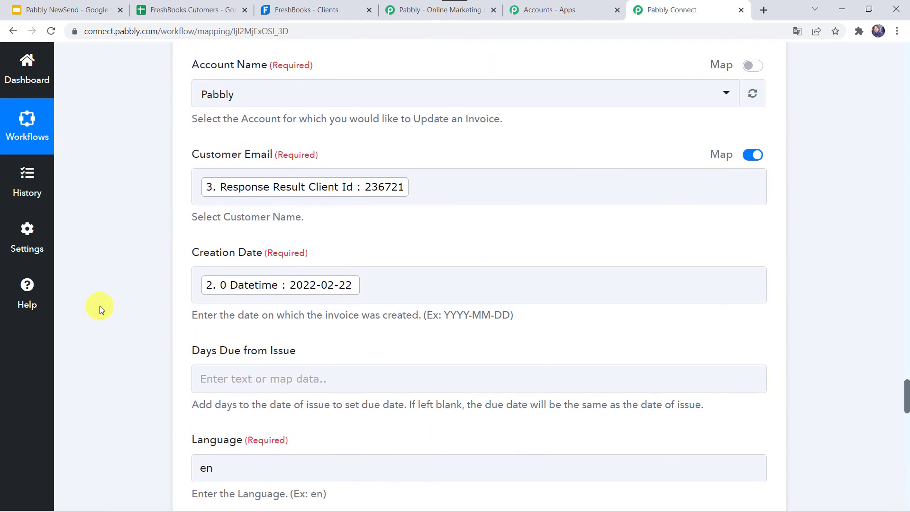
pyautogui.scroll(-8, 100, 305)
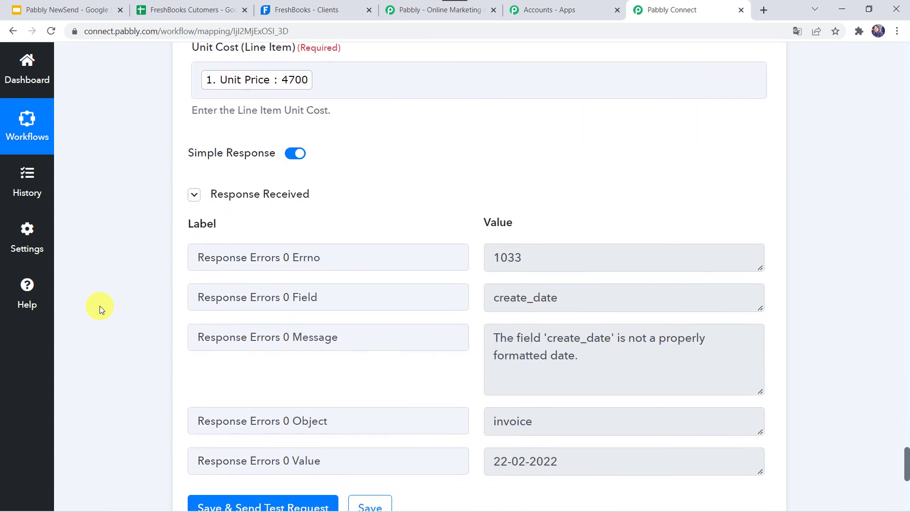
pyautogui.scroll(-3, 100, 306)
pyautogui.click(262, 353)
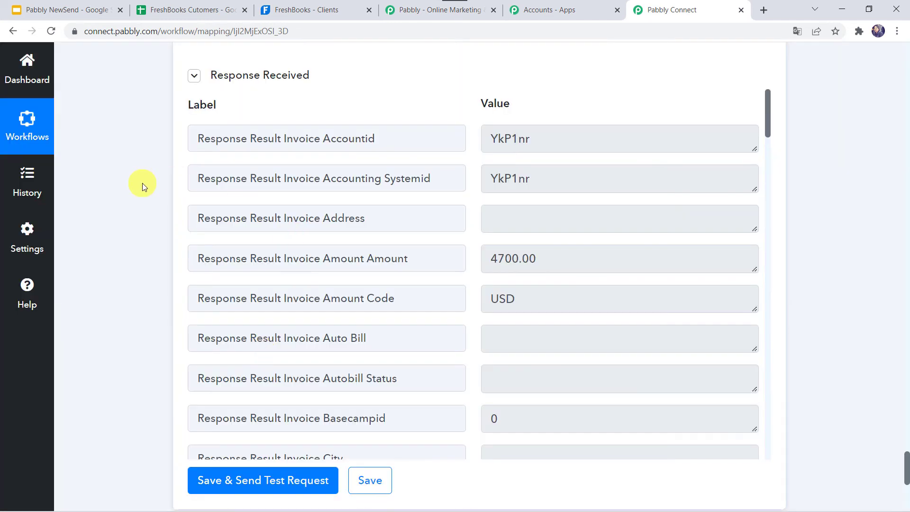
pyautogui.scroll(1, 142, 212)
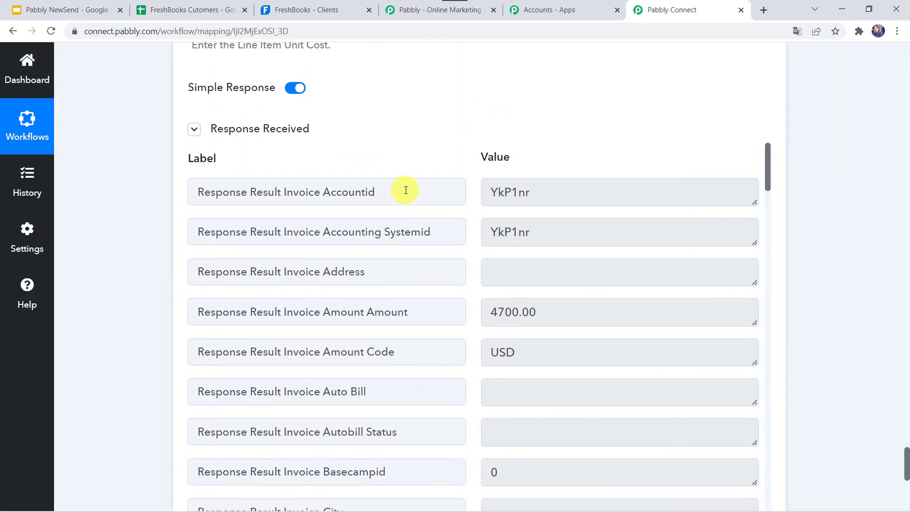
# - Switch to FreshBooks, reload the page and look through the recently updated invoices
pyautogui.click(313, 12)
pyautogui.click(51, 31)
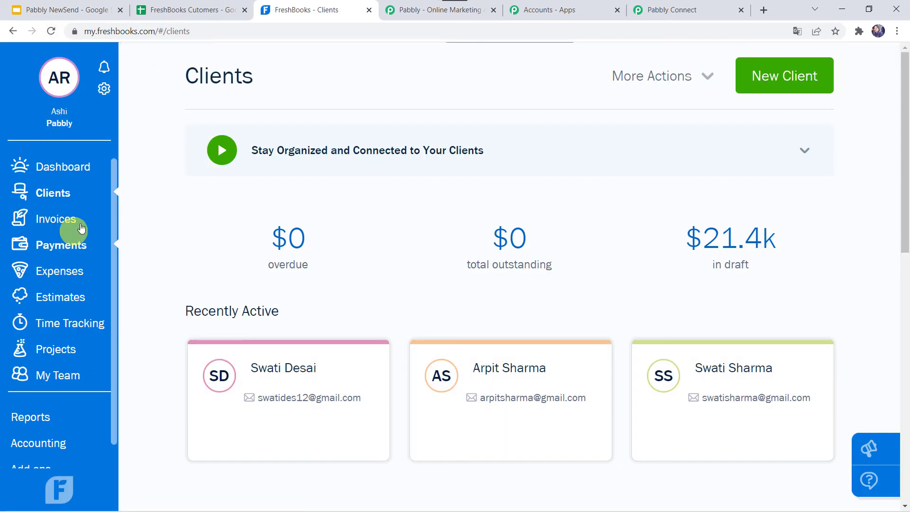
pyautogui.click(53, 223)
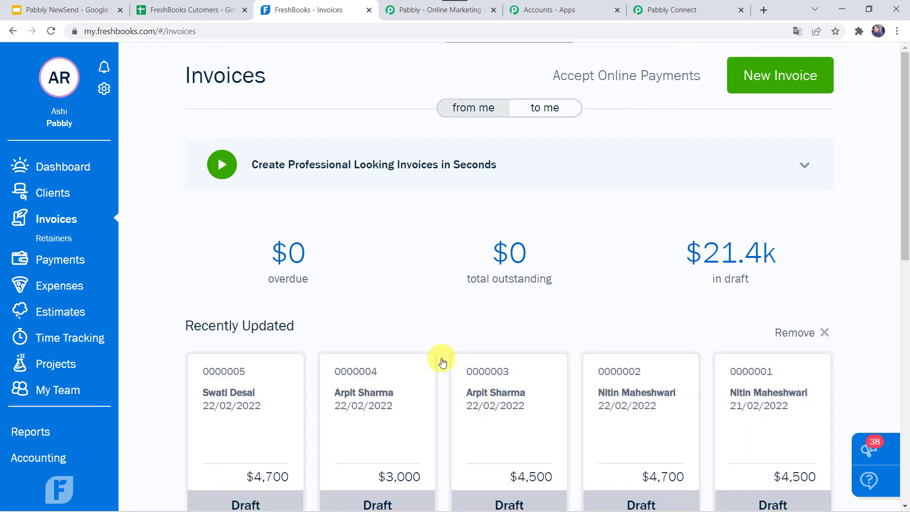
pyautogui.scroll(-3, 440, 361)
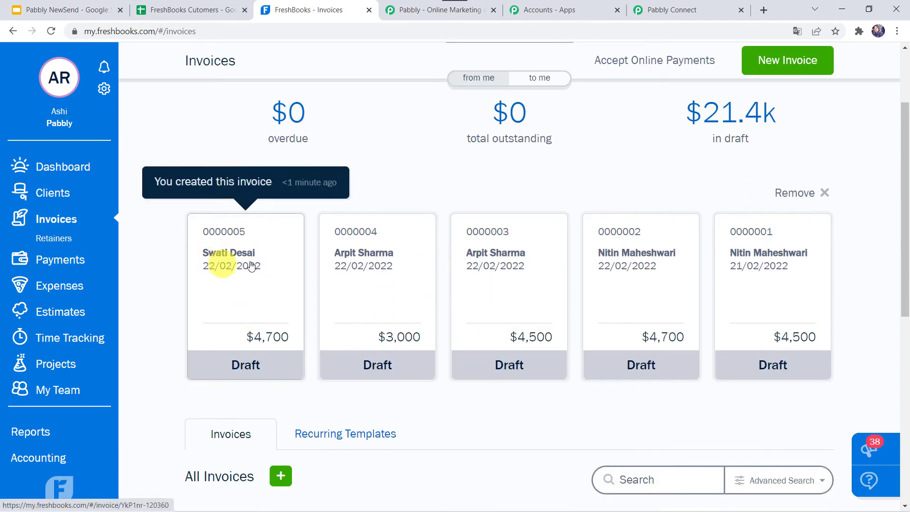
# - Open the newest draft invoice and examine its client, dates, line item and amount due
pyautogui.click(251, 265)
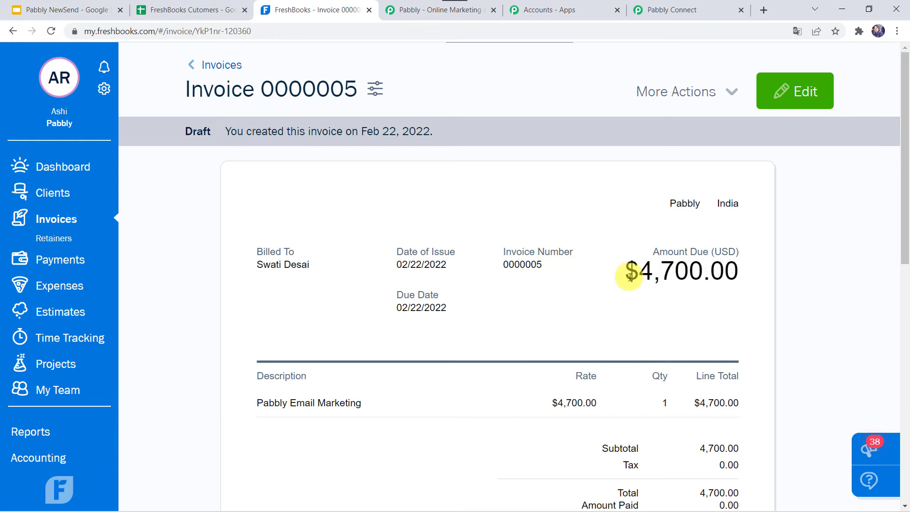
pyautogui.scroll(-2, 372, 353)
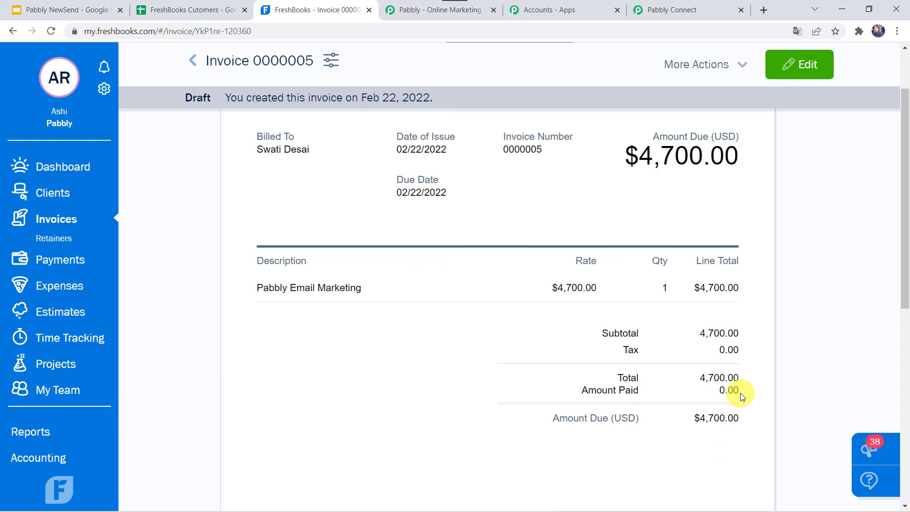
pyautogui.scroll(-8, 741, 393)
pyautogui.scroll(8, 740, 393)
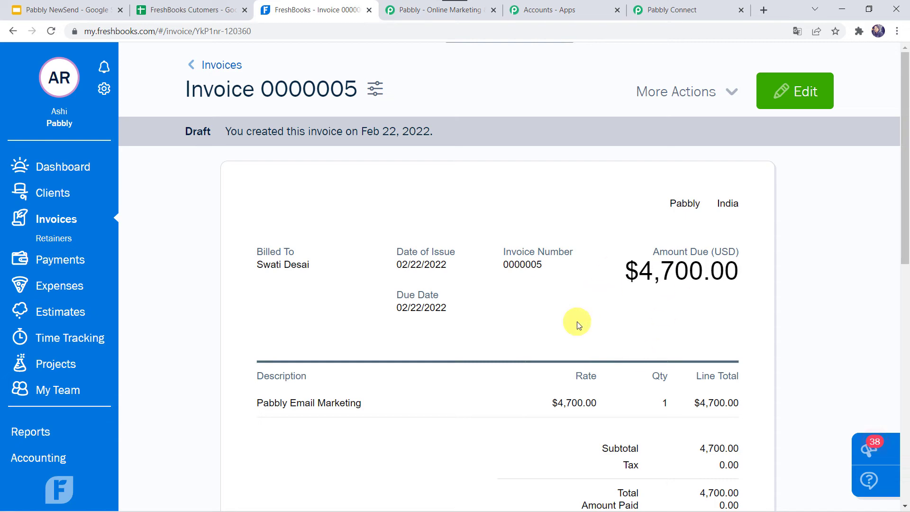
# - Return to Pabbly Connect and save the Create Invoice action
pyautogui.click(670, 9)
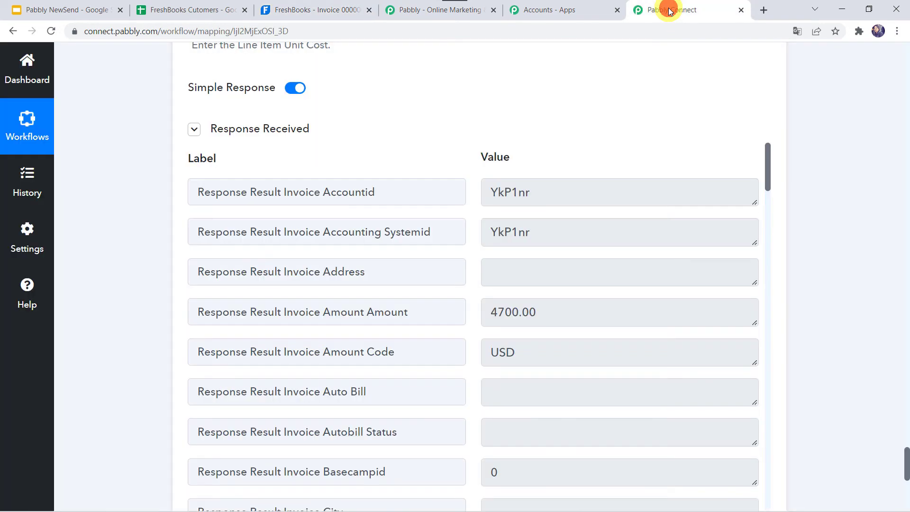
pyautogui.scroll(-5, 120, 340)
pyautogui.click(373, 315)
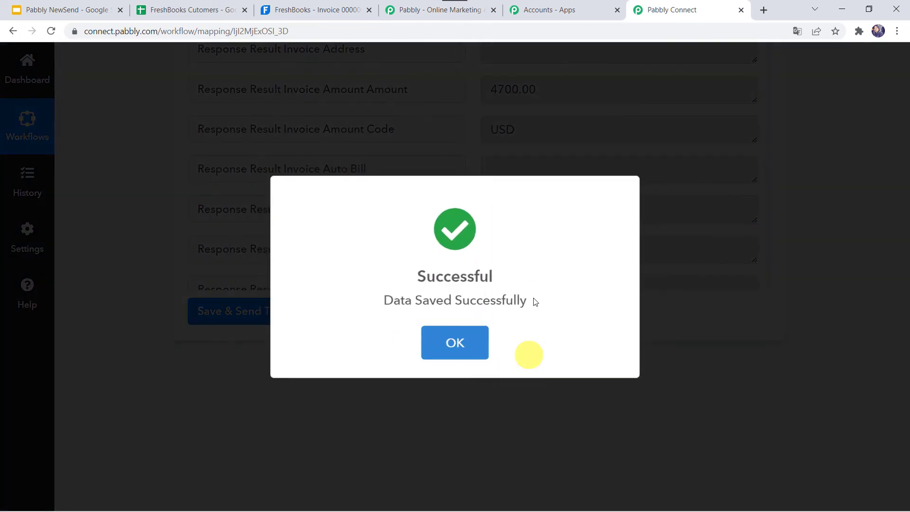
pyautogui.scroll(3, 495, 311)
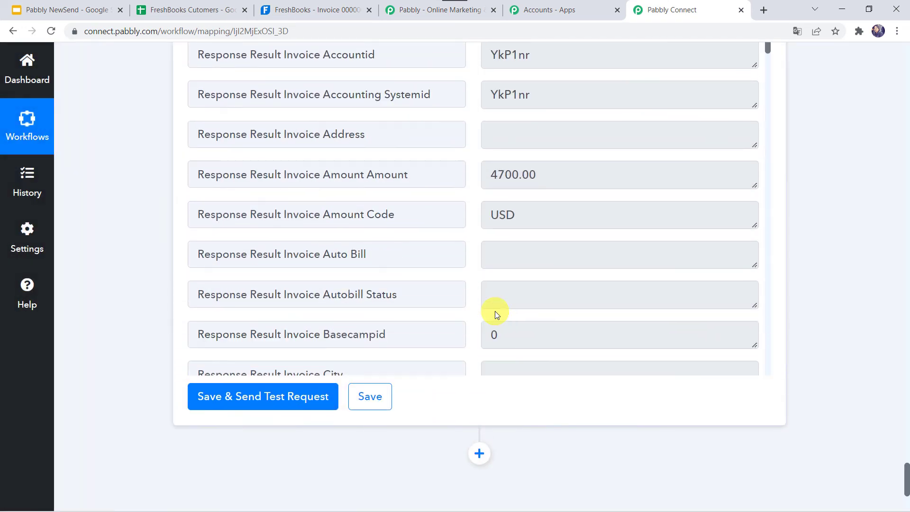
pyautogui.scroll(2, 80, 233)
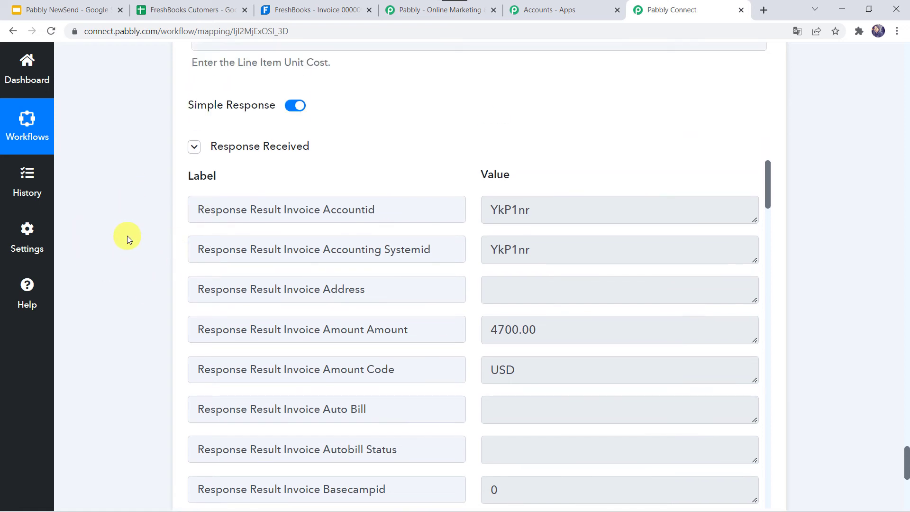
# - Switch to the FreshBooks Cutomers sheet and add a customer in row 3 with contact details, Pabbly Connect, Qty 1 and Unit Price 5000
pyautogui.click(203, 12)
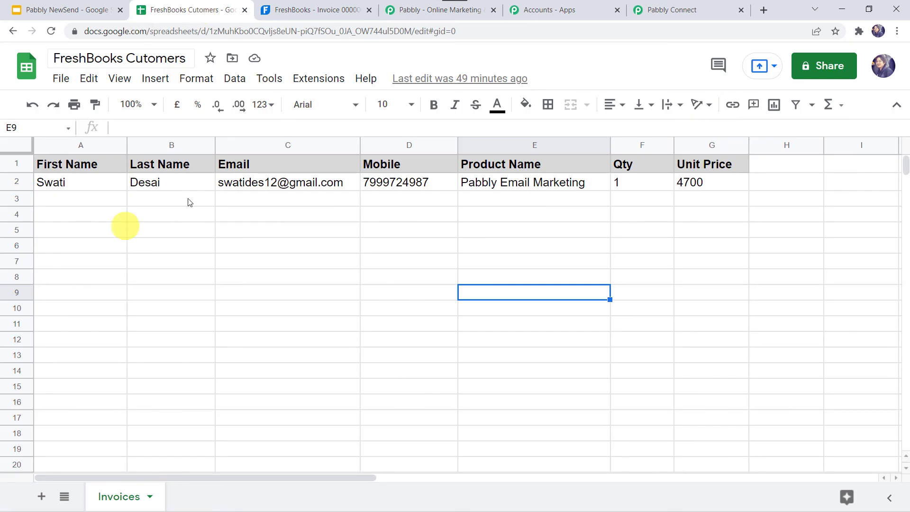
pyautogui.click(91, 202)
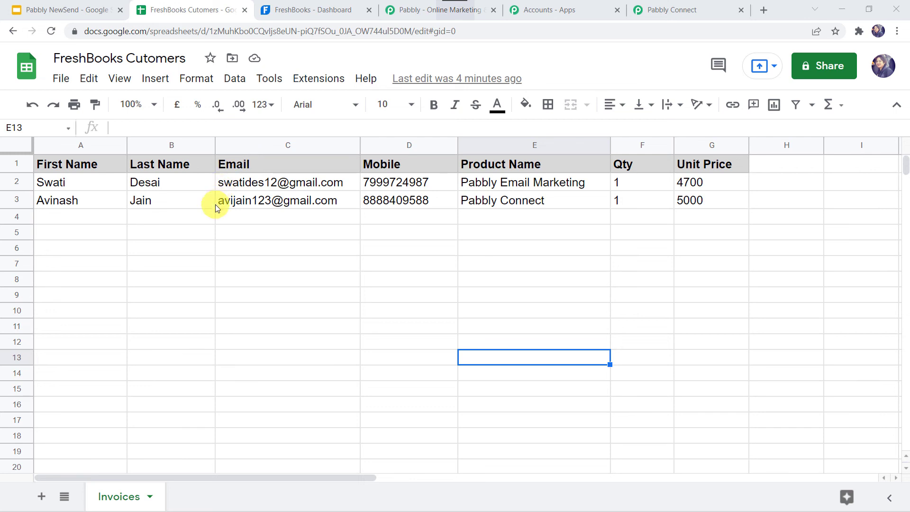
pyautogui.moveTo(339, 208)
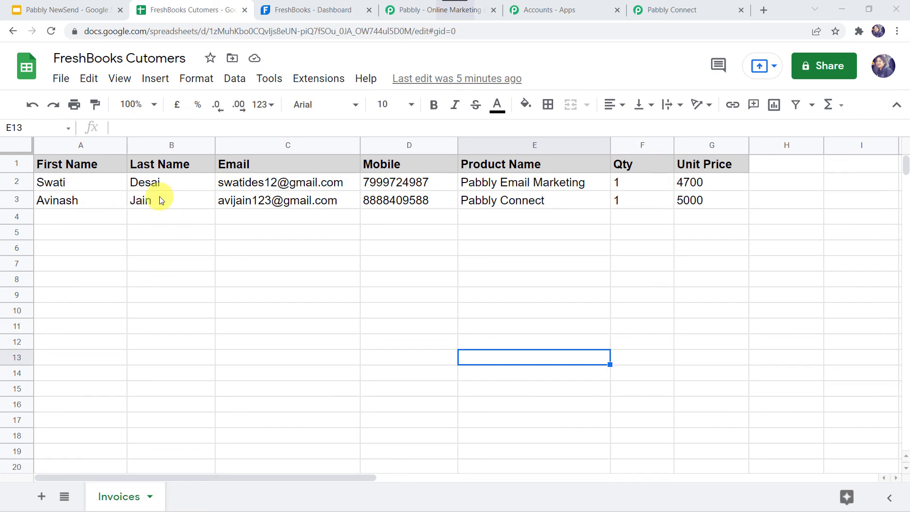
# - Switch to FreshBooks, reload it and open the newest invoice from the Invoices list to check the new customer's details
pyautogui.click(302, 14)
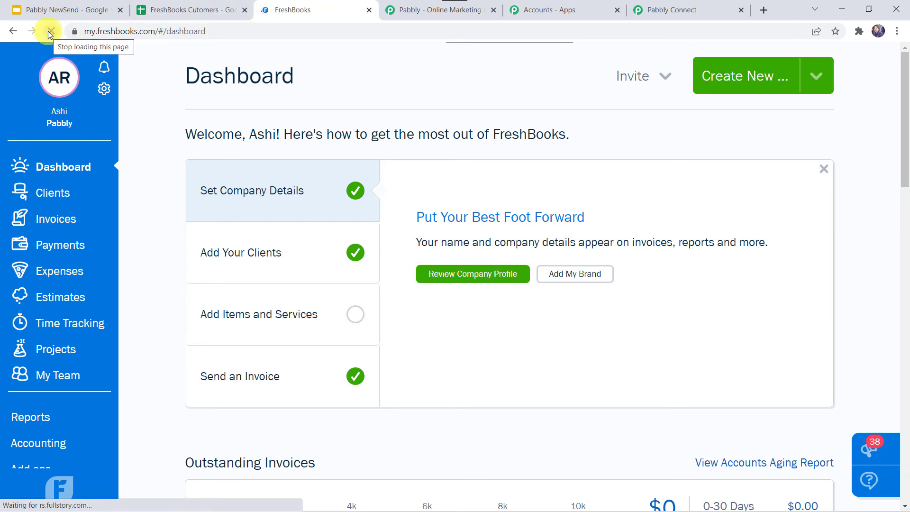
pyautogui.click(47, 225)
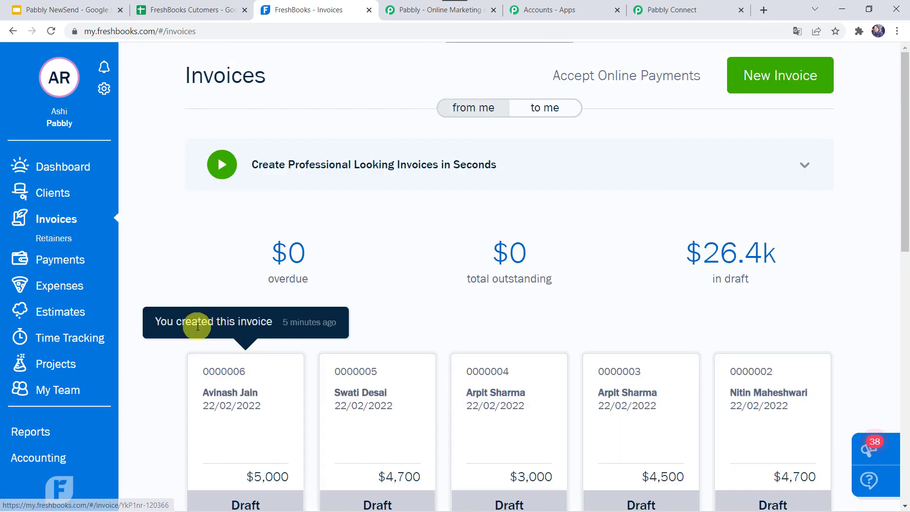
pyautogui.scroll(-4, 161, 391)
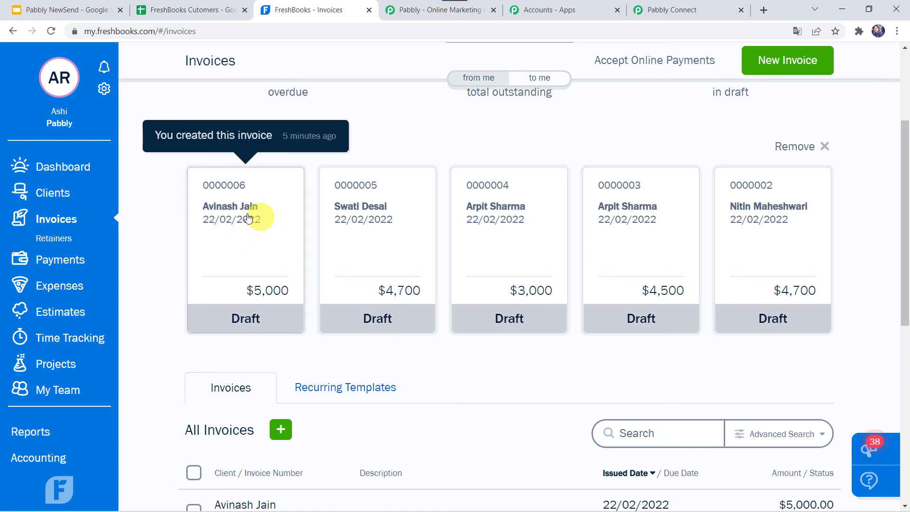
pyautogui.click(257, 239)
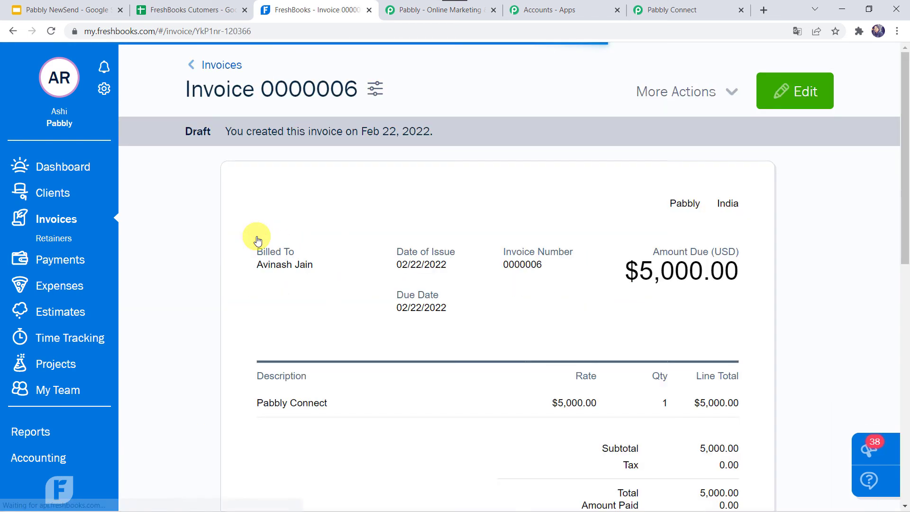
# - Examine the new customer's invoice for its billed client, issue and due dates, line item and totals
pyautogui.scroll(-2, 254, 238)
pyautogui.scroll(-1, 334, 209)
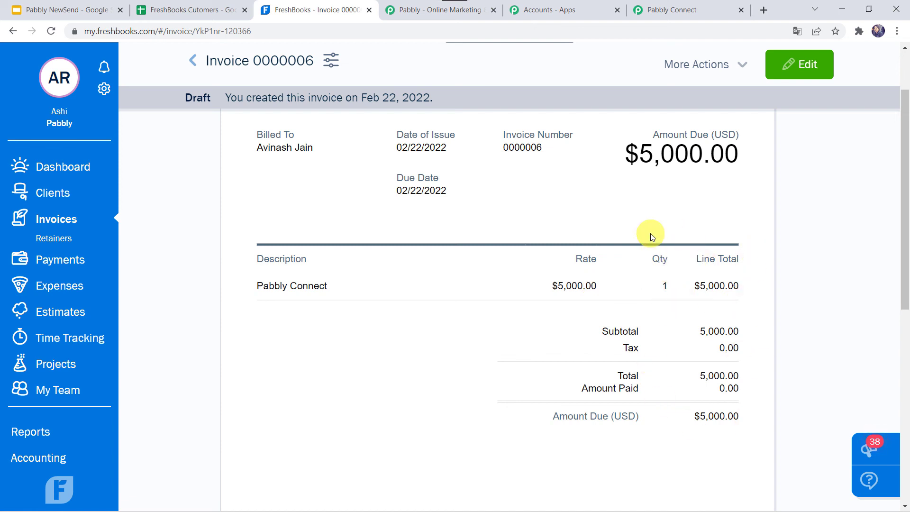
pyautogui.scroll(3, 650, 233)
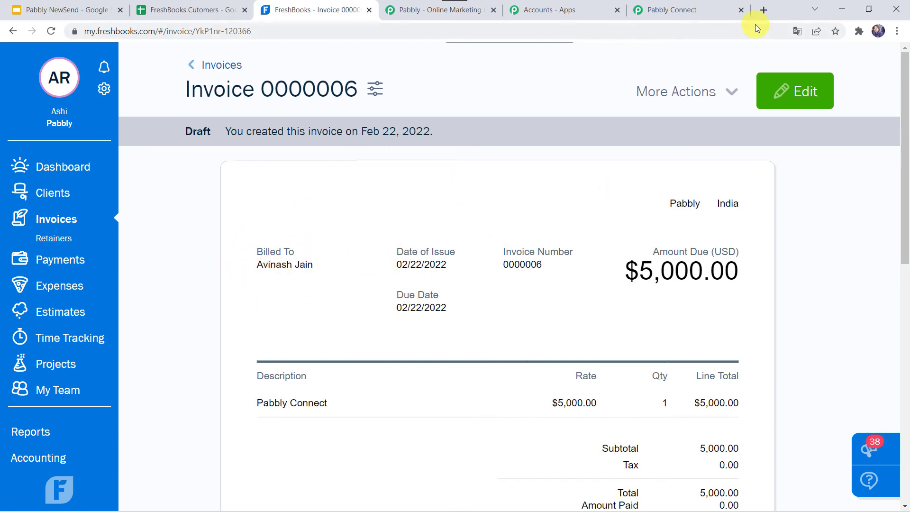
# - Switch to Pabbly Connect and review the Google Sheets FreshBooks Integration workflow from its trigger through the Create Invoice action
pyautogui.click(693, 7)
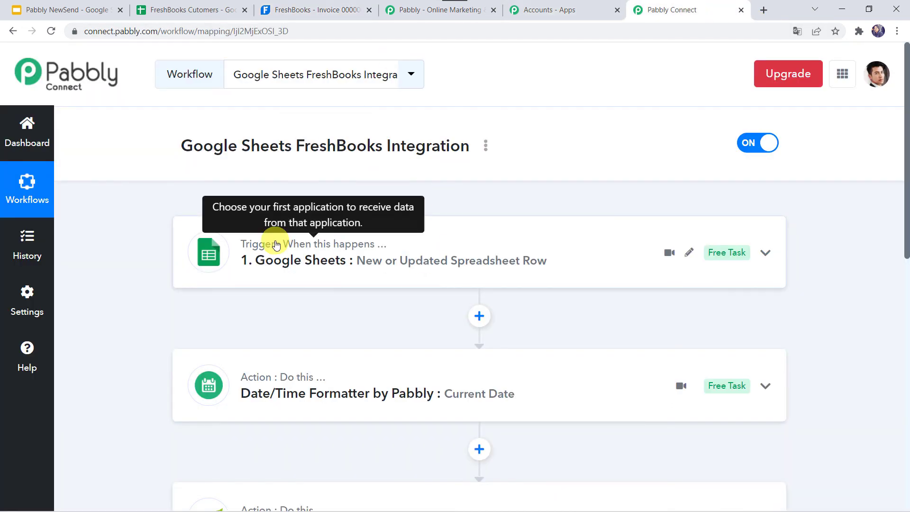
pyautogui.scroll(-5, 276, 244)
pyautogui.scroll(5, 276, 245)
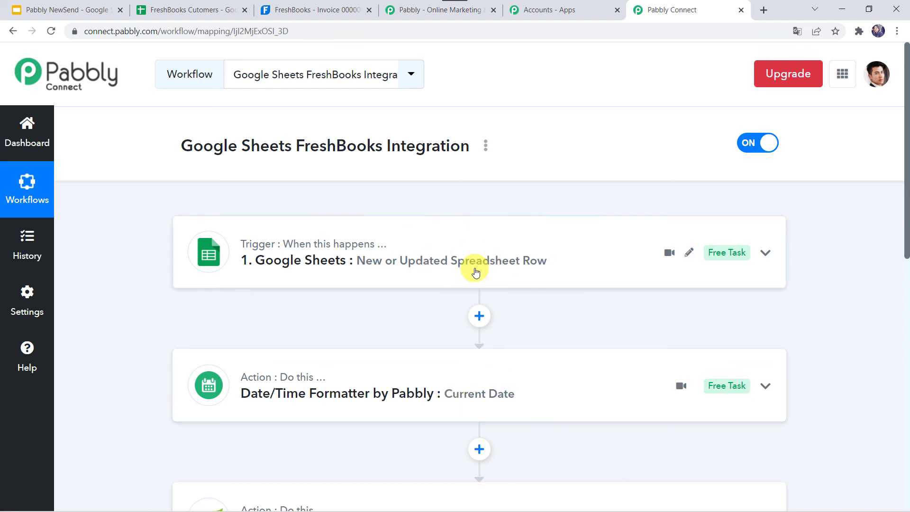
pyautogui.scroll(-2, 476, 272)
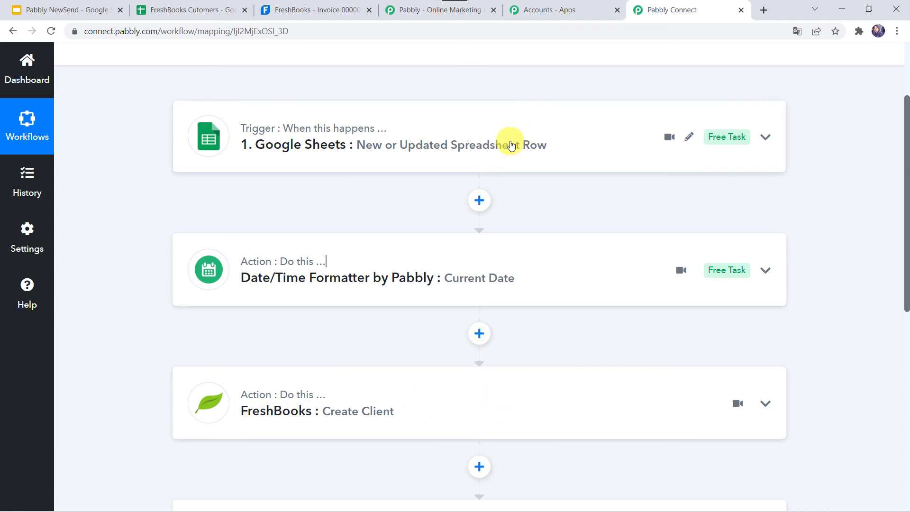
pyautogui.scroll(-1, 480, 453)
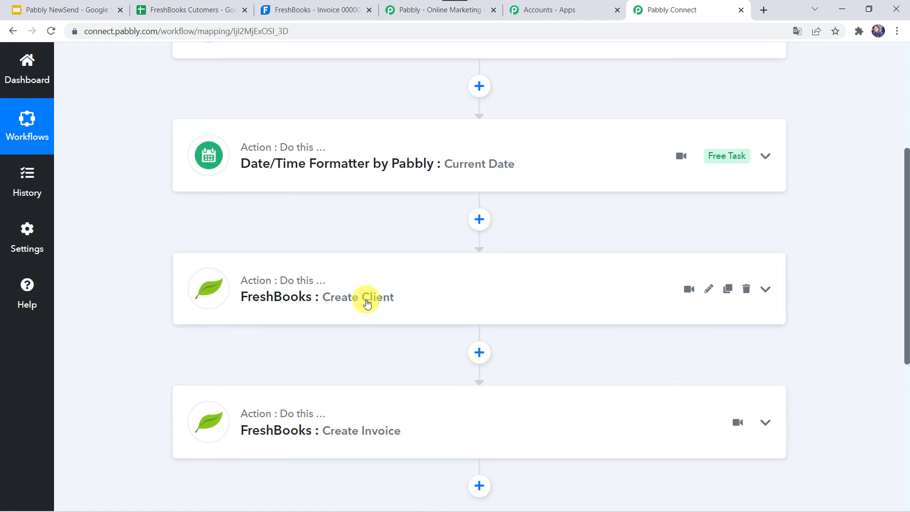
pyautogui.scroll(3, 146, 206)
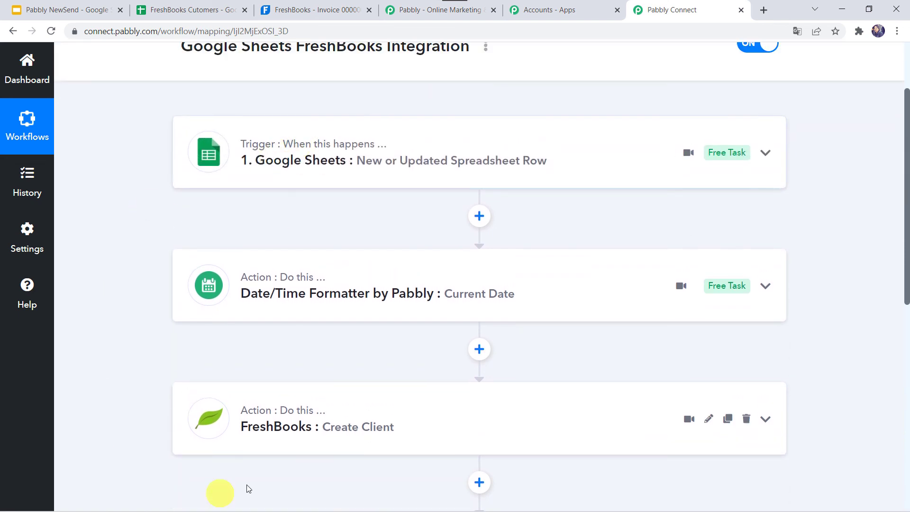
pyautogui.scroll(2, 271, 428)
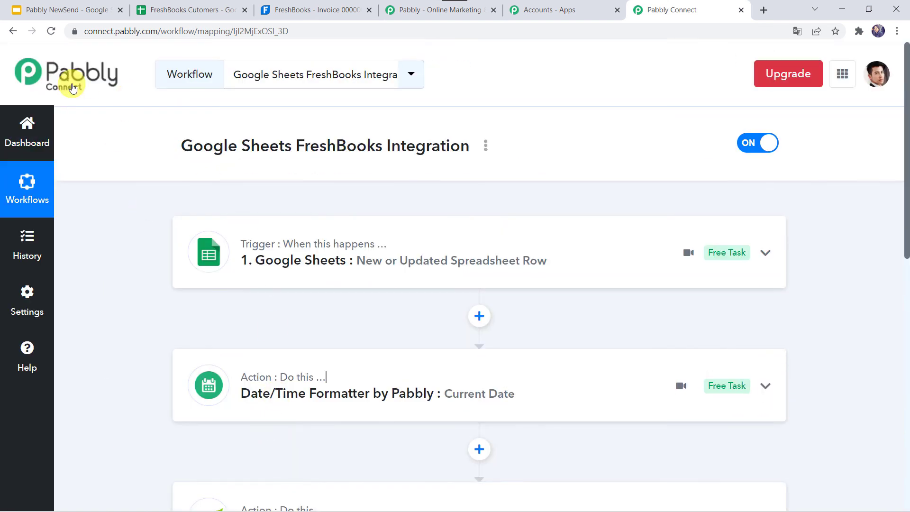